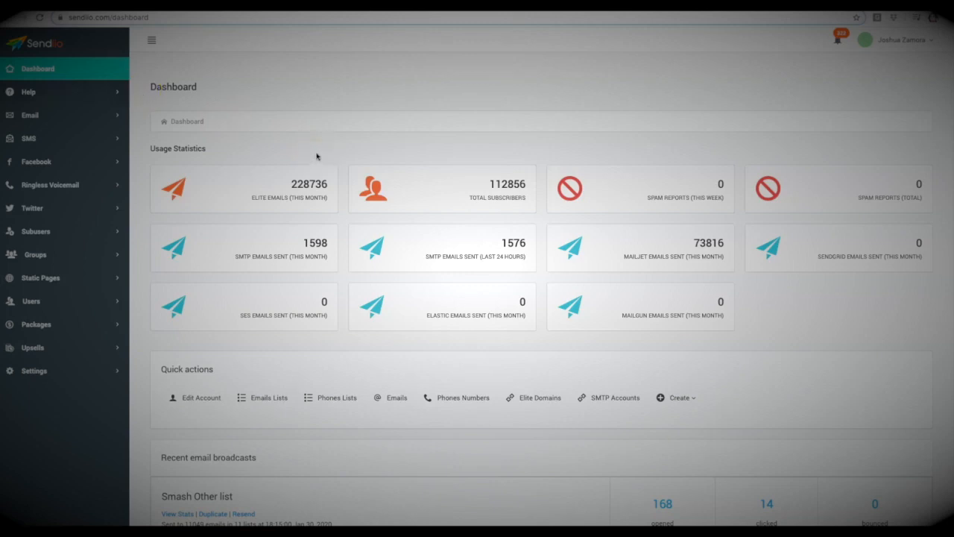
# Step: Open the form for adding a new email list
pyautogui.click(69, 96)
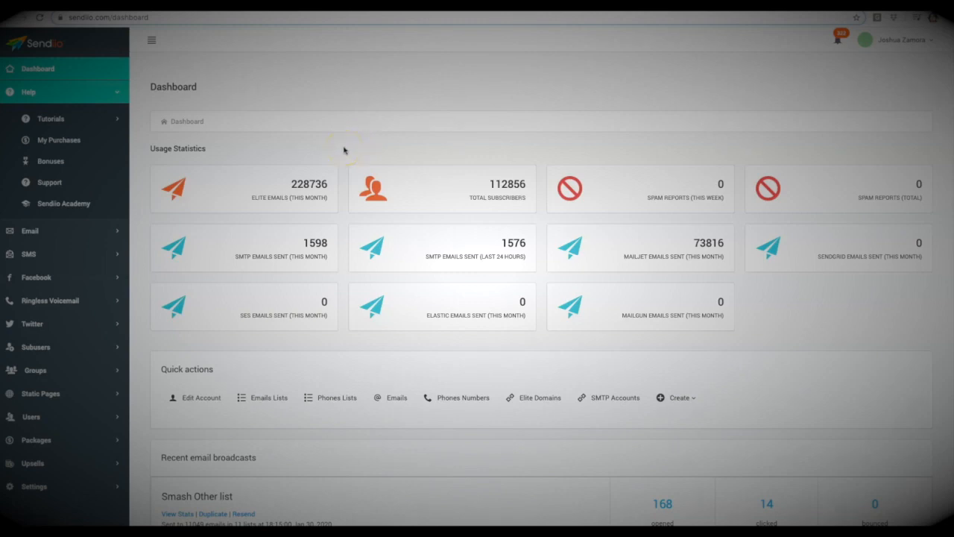
pyautogui.click(306, 146)
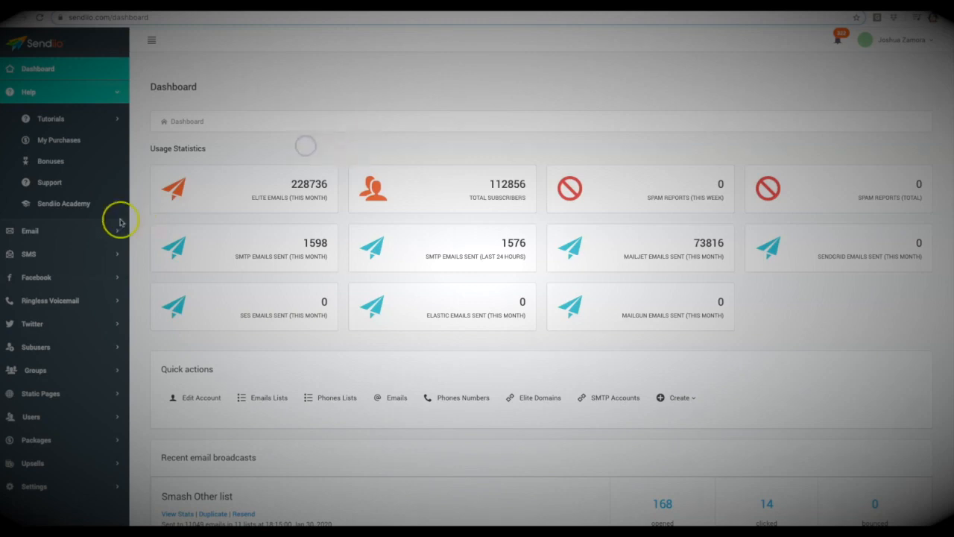
pyautogui.click(32, 231)
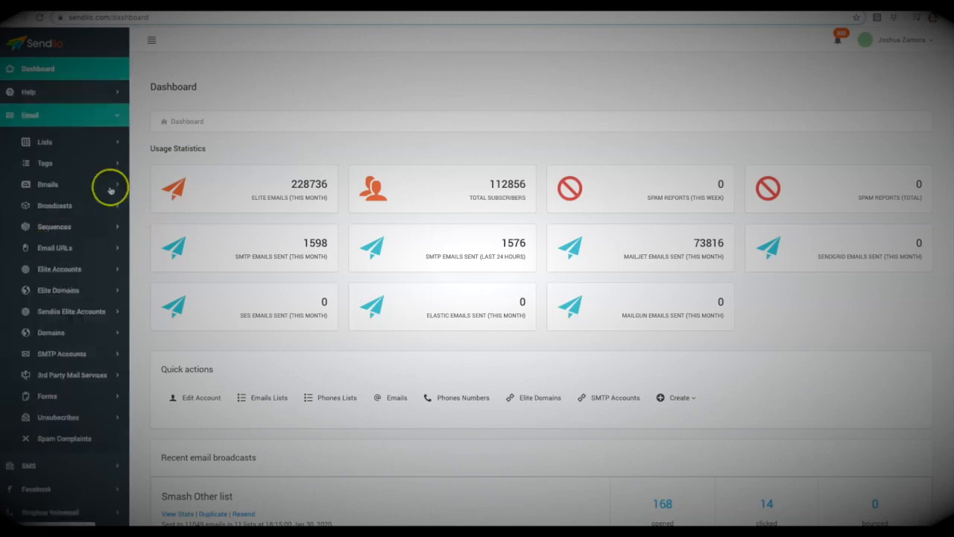
pyautogui.click(48, 144)
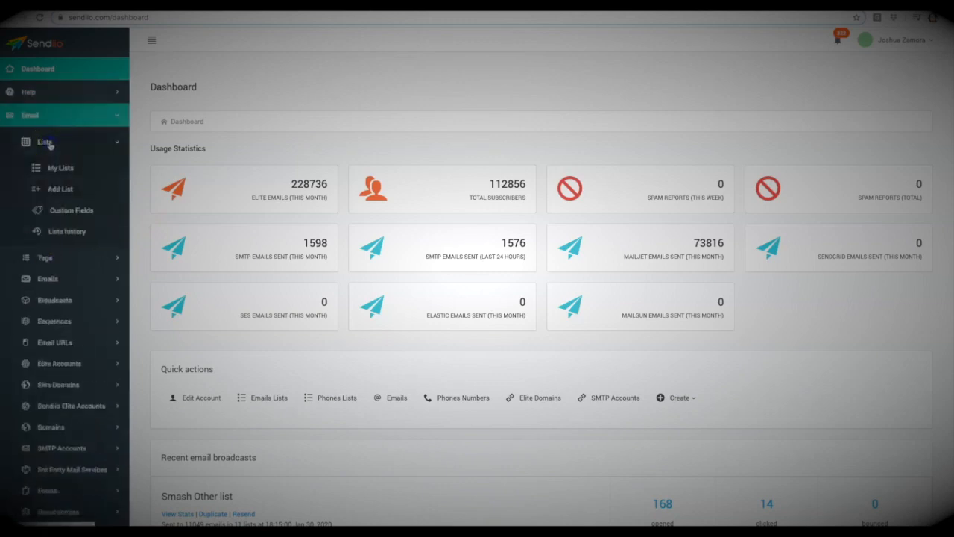
pyautogui.click(62, 190)
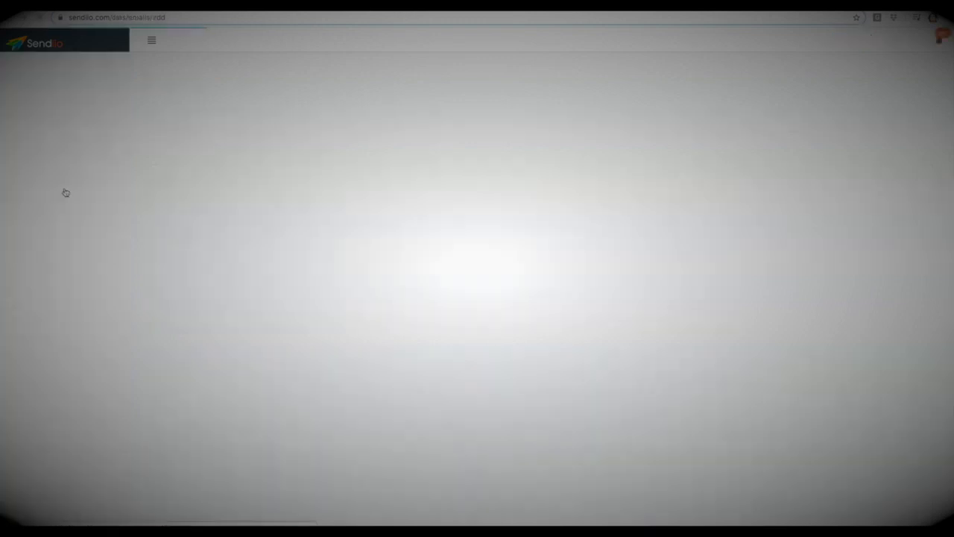
# Step: Name the new list "Demo 2.0" and enter "Description" as its description
pyautogui.click(387, 157)
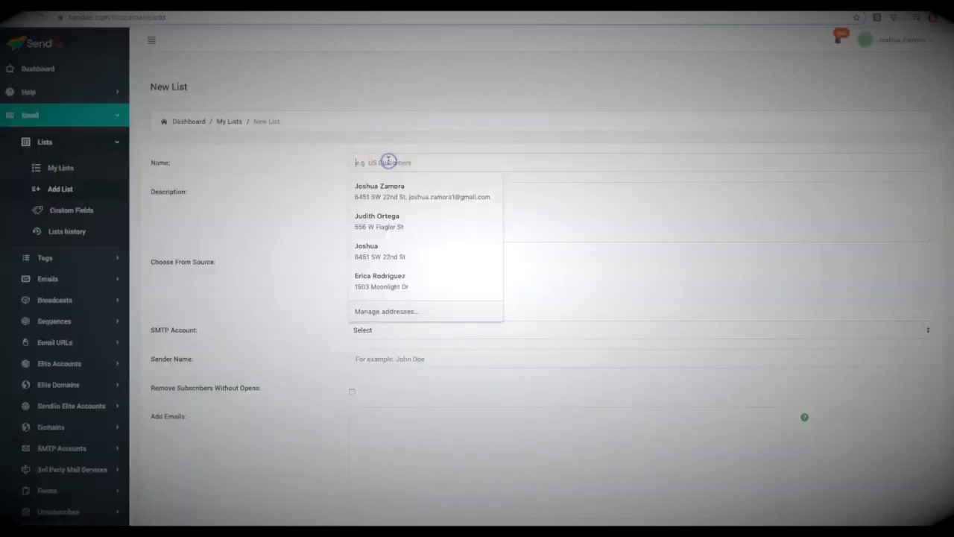
pyautogui.write('Demo 2.0')
pyautogui.click(389, 191)
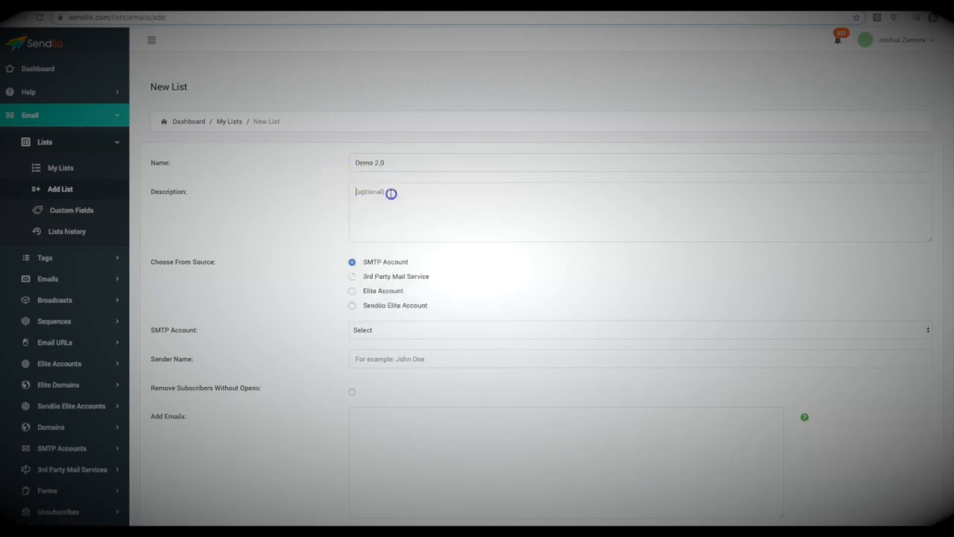
pyautogui.write('Description')
pyautogui.click(334, 191)
pyautogui.scroll(-1, 373, 282)
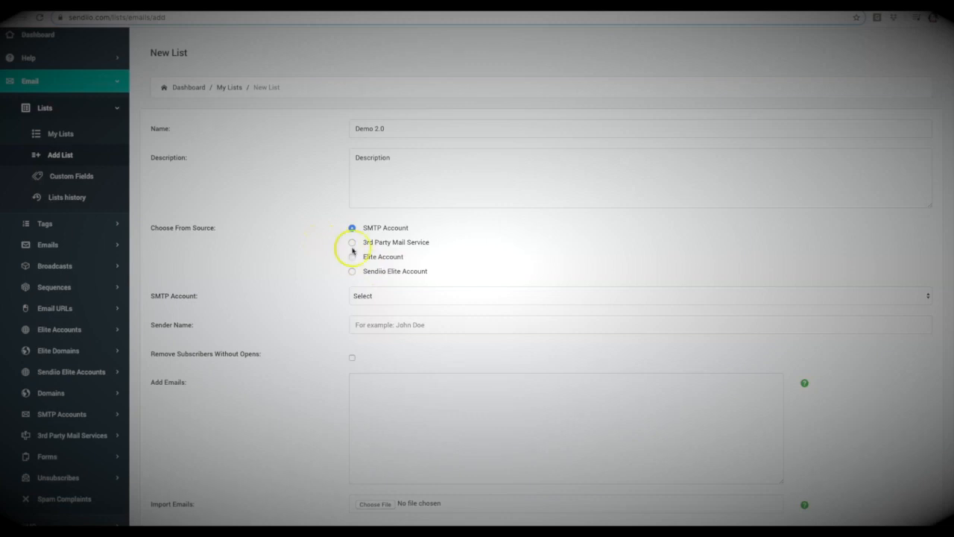
# Step: Choose Elite Account as the list's source and select the first available Elite account
pyautogui.click(351, 271)
pyautogui.click(352, 257)
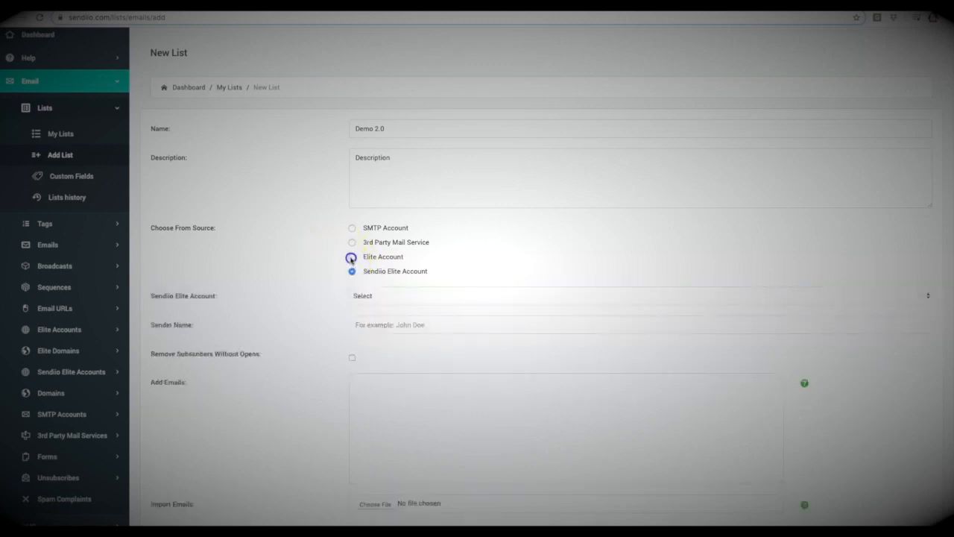
pyautogui.click(365, 295)
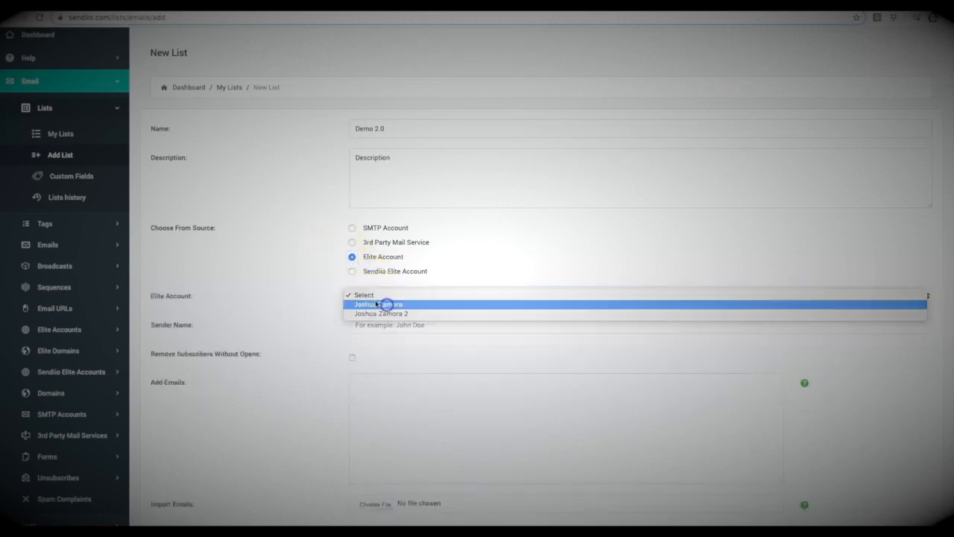
pyautogui.click(385, 305)
# Step: Fill in the list's sender name with the account owner's full name
pyautogui.scroll(-1, 309, 261)
pyautogui.click(364, 279)
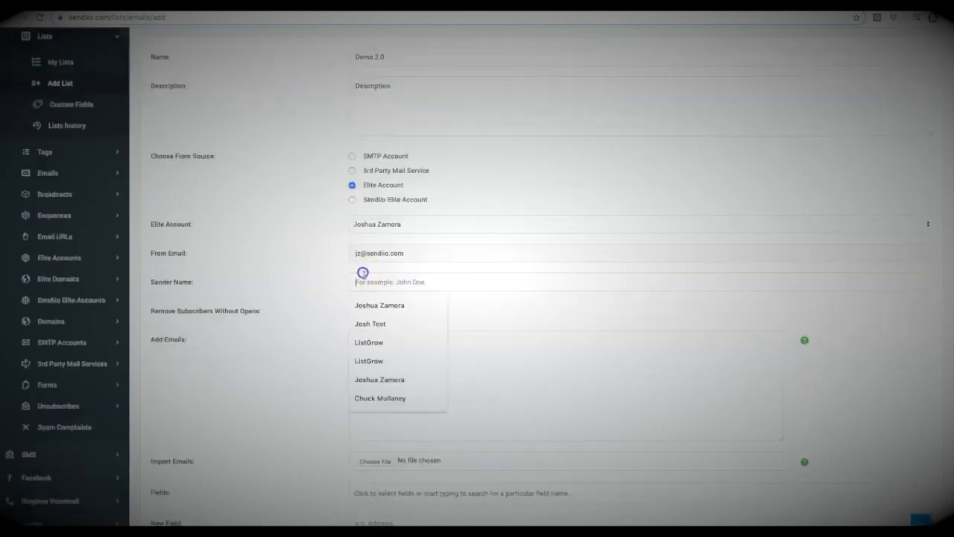
pyautogui.scroll(-3, 279, 273)
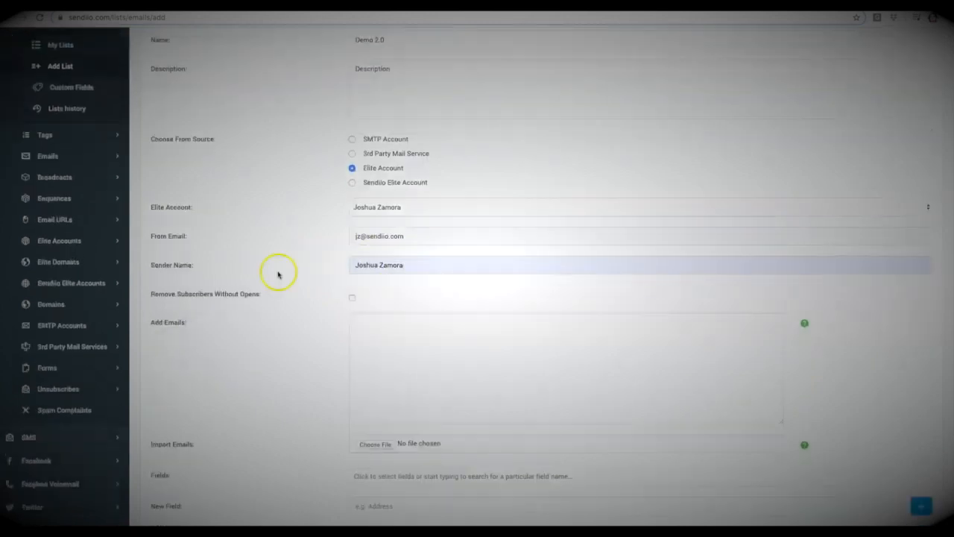
# Step: Enable removal of subscribers without opens and set the removal period to 3 months
pyautogui.moveTo(263, 209); pyautogui.dragTo(153, 207)
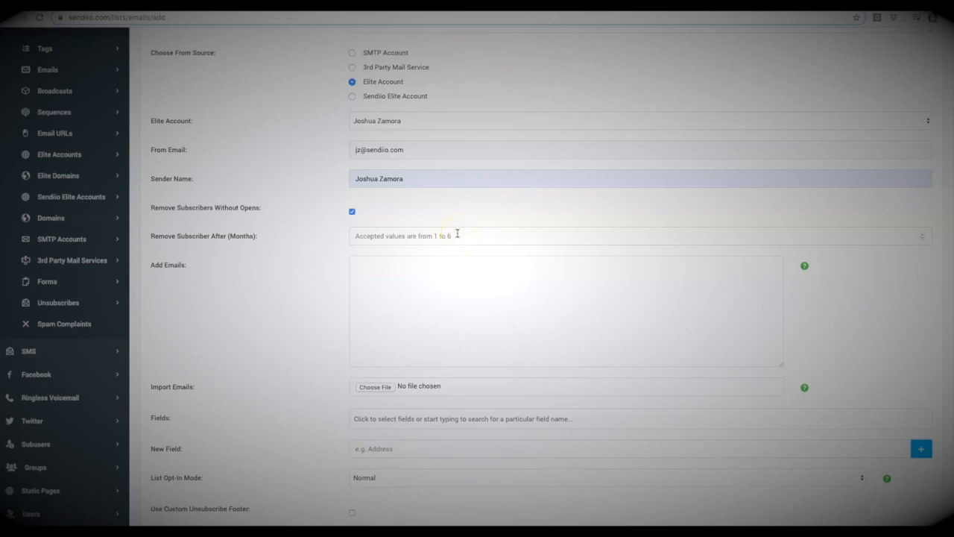
pyautogui.click(395, 234)
pyautogui.write('3')
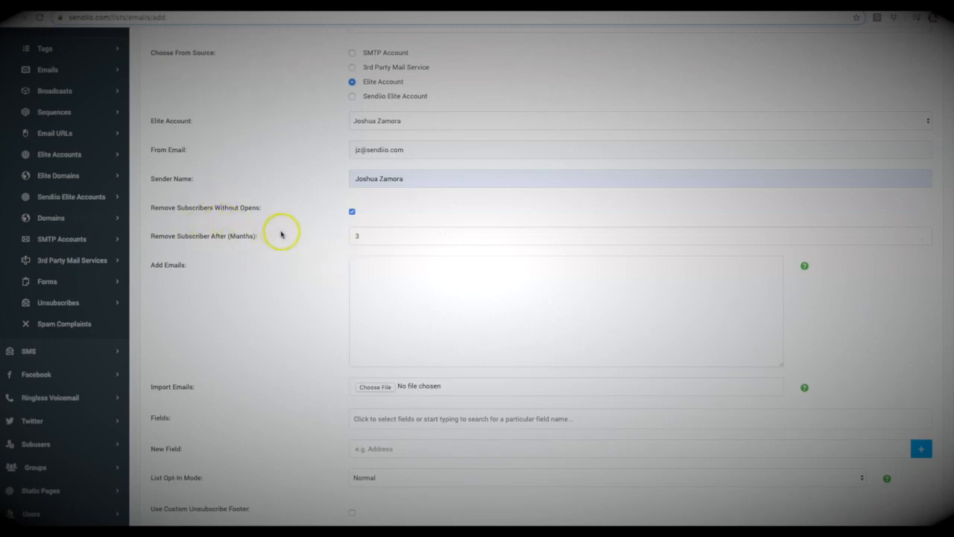
# Step: Review the form's options for adding or importing emails and for selecting or creating fields
pyautogui.scroll(-1, 280, 234)
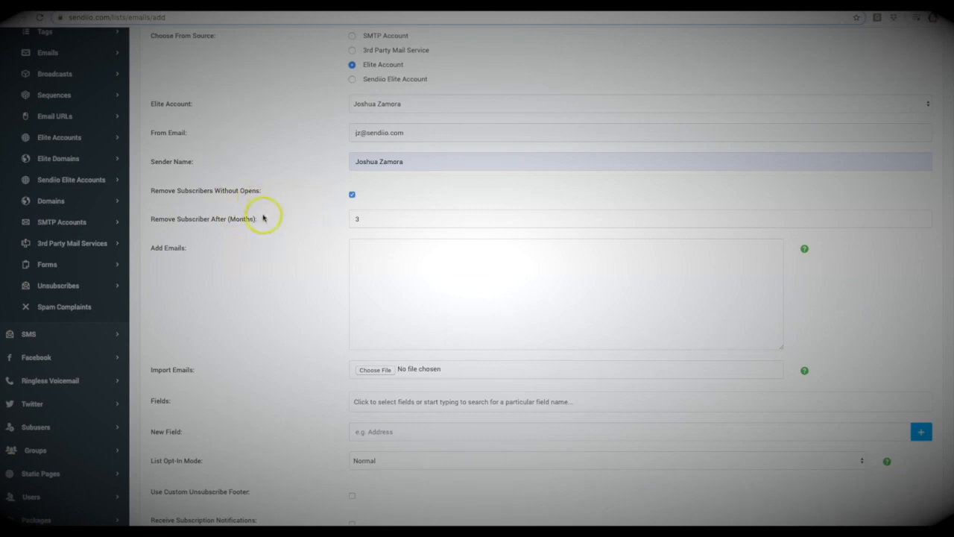
pyautogui.scroll(-1, 261, 216)
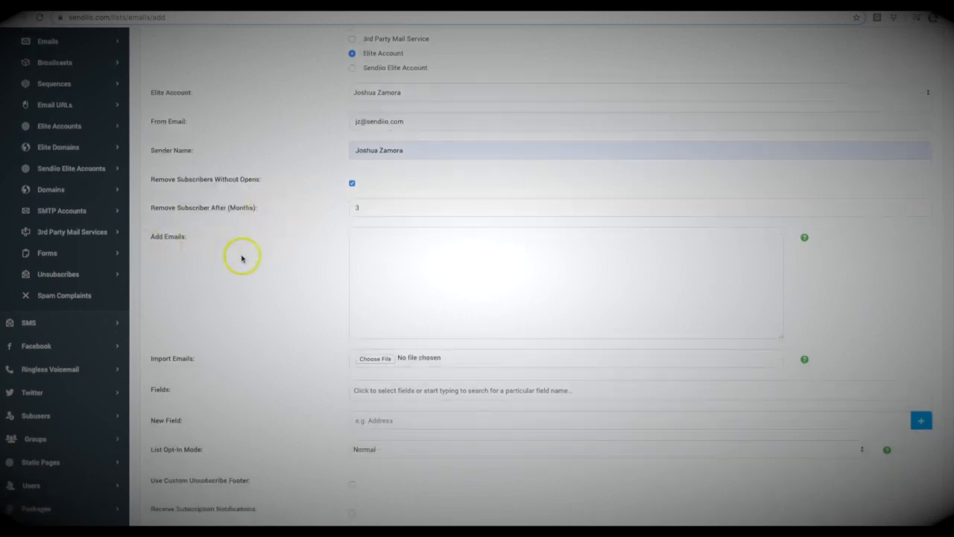
pyautogui.scroll(-1, 238, 258)
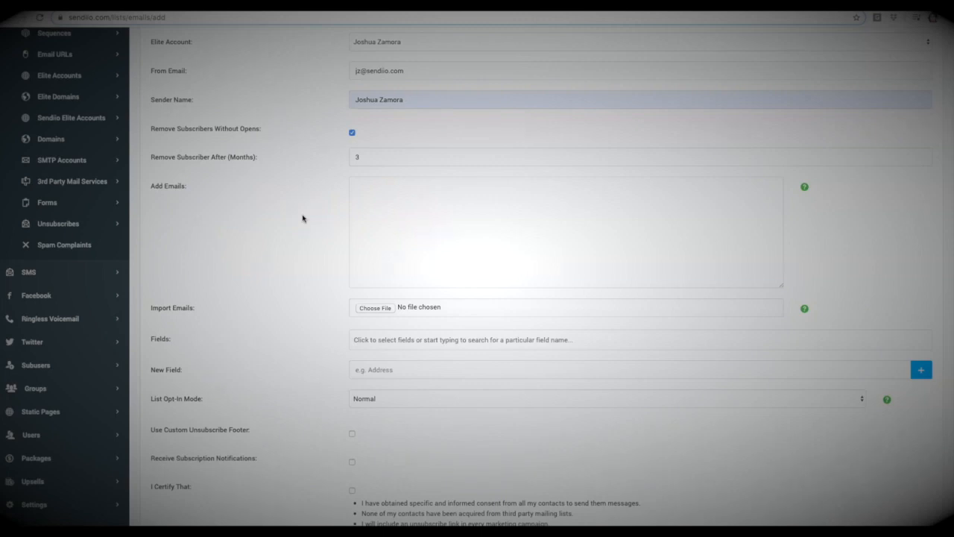
pyautogui.scroll(-1, 307, 202)
pyautogui.scroll(-1, 308, 202)
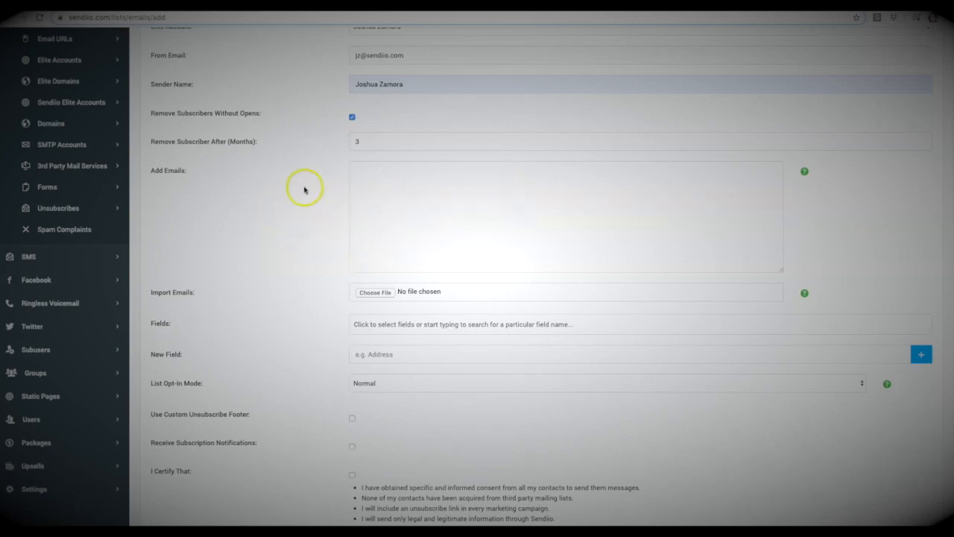
pyautogui.click(398, 197)
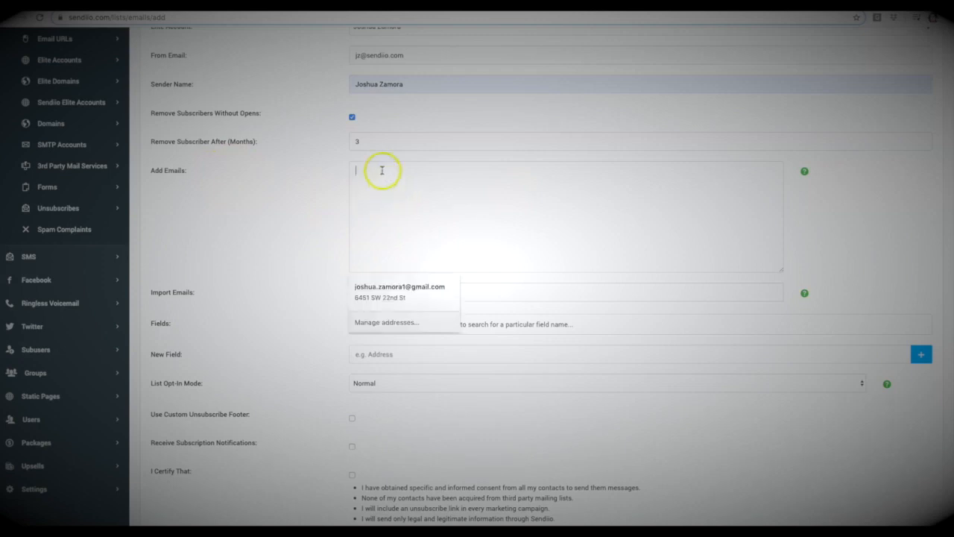
pyautogui.click(301, 213)
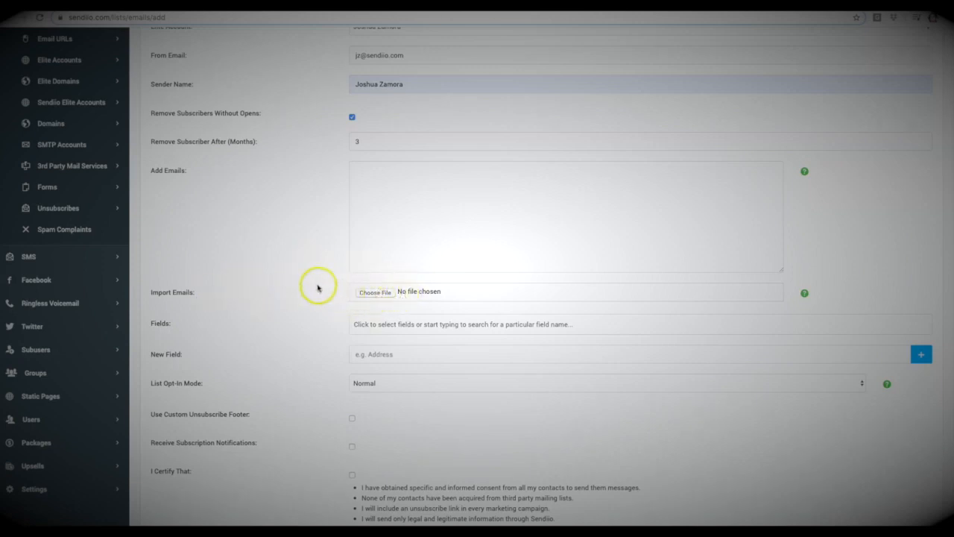
pyautogui.scroll(-1, 319, 289)
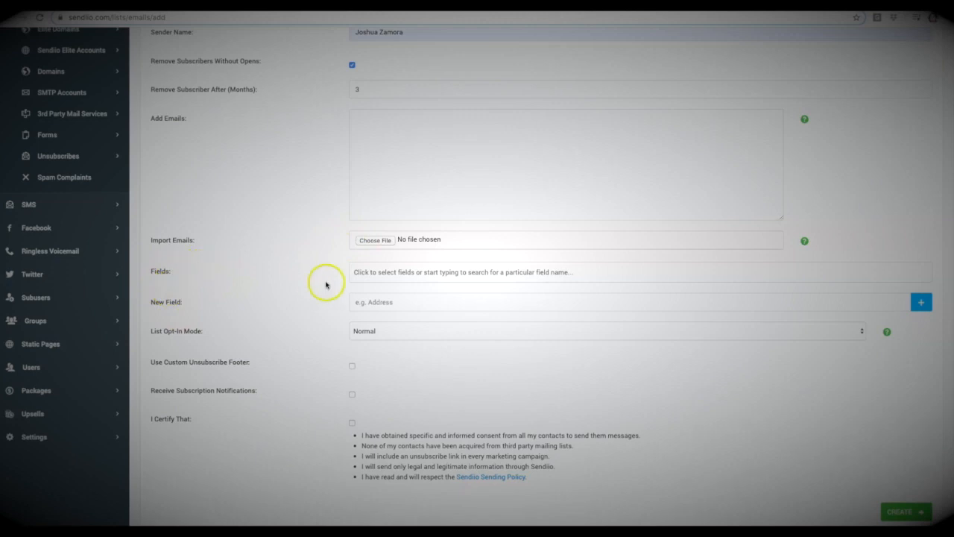
pyautogui.scroll(-1, 298, 240)
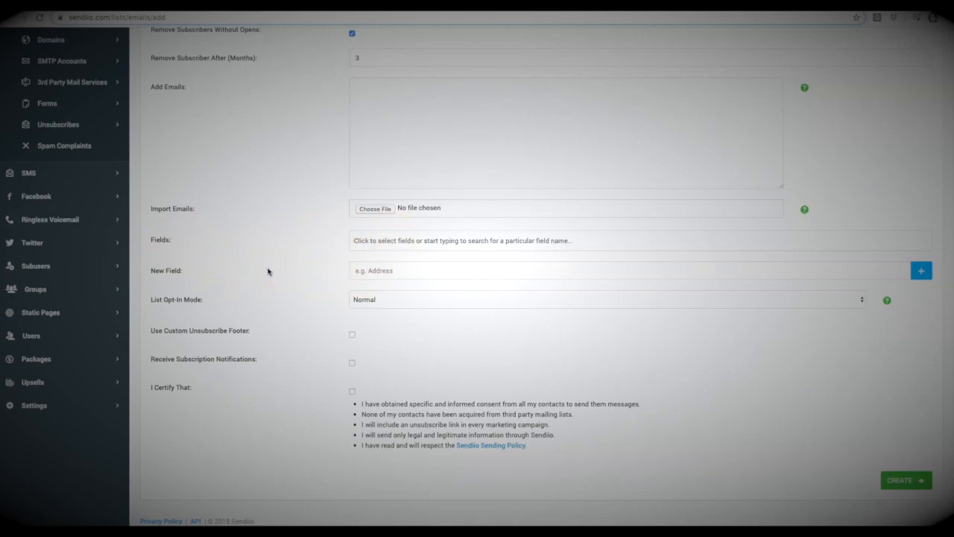
# Step: Set the list opt-in mode to Double, using Form Subscriptions Only as the double opt-in mode
pyautogui.scroll(-1, 257, 272)
pyautogui.click(364, 288)
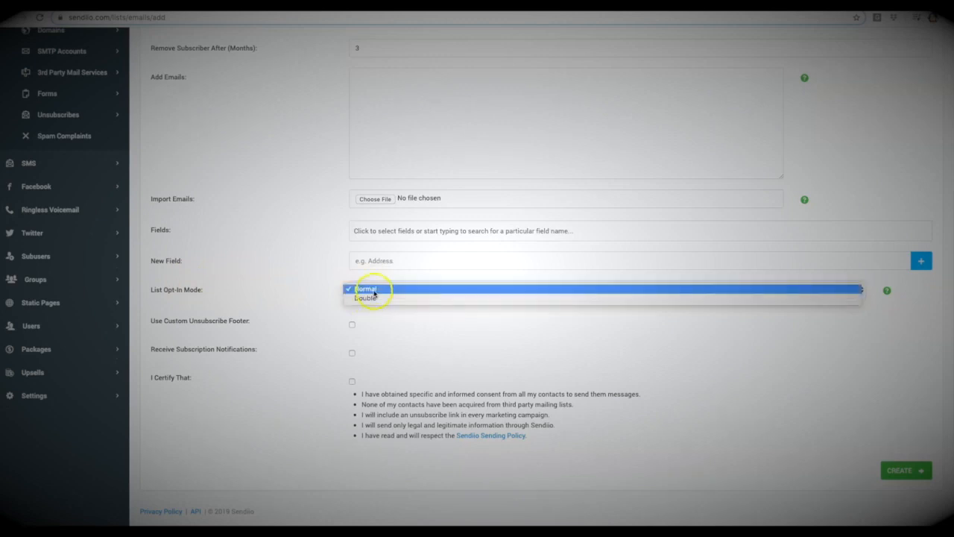
pyautogui.click(365, 299)
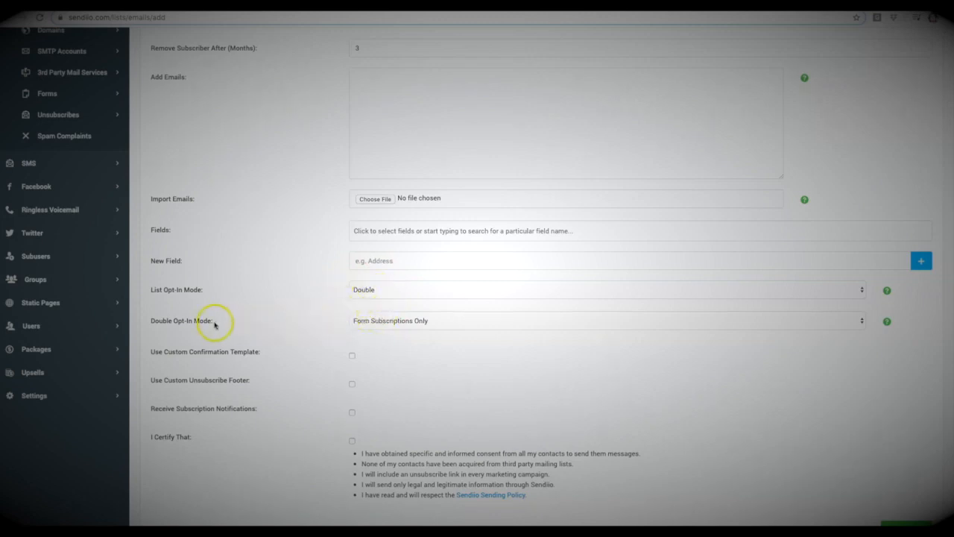
pyautogui.click(392, 322)
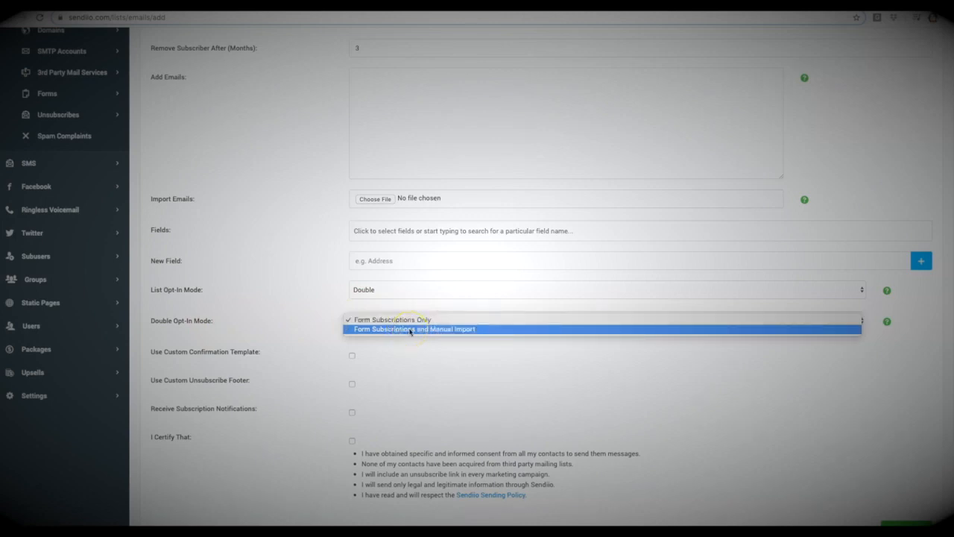
pyautogui.click(302, 262)
# Step: Enable the custom confirmation template and review its subject and body settings
pyautogui.scroll(-1, 319, 316)
pyautogui.scroll(-1, 320, 317)
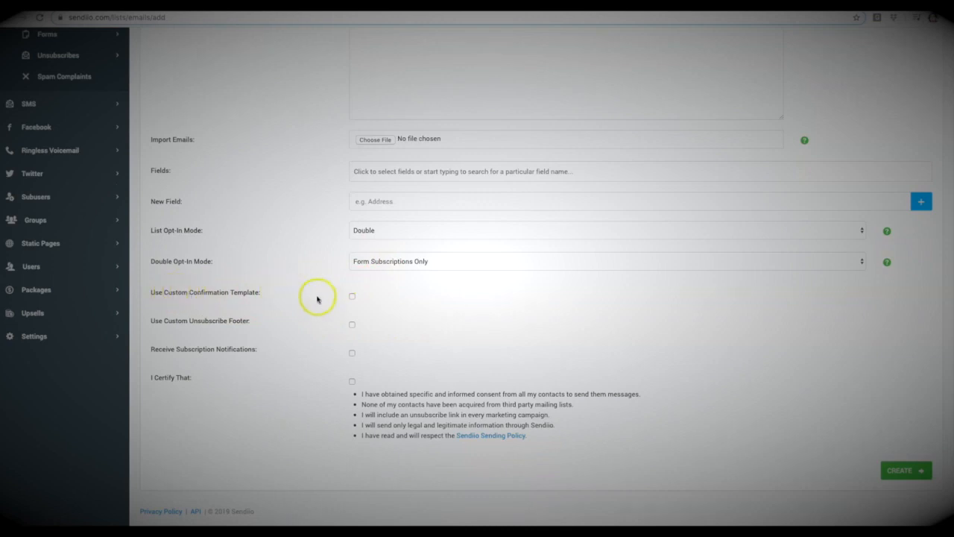
pyautogui.click(352, 297)
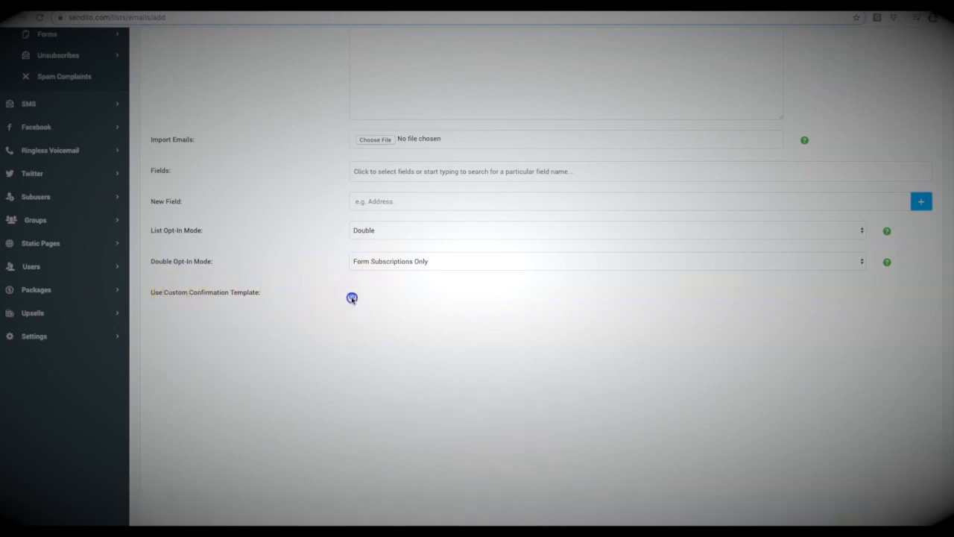
pyautogui.scroll(-3, 314, 301)
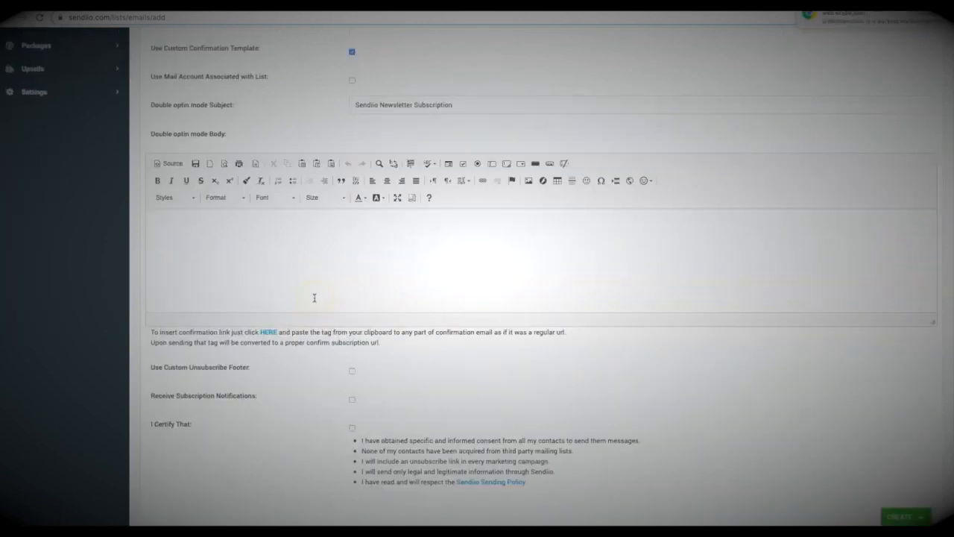
pyautogui.scroll(1, 350, 217)
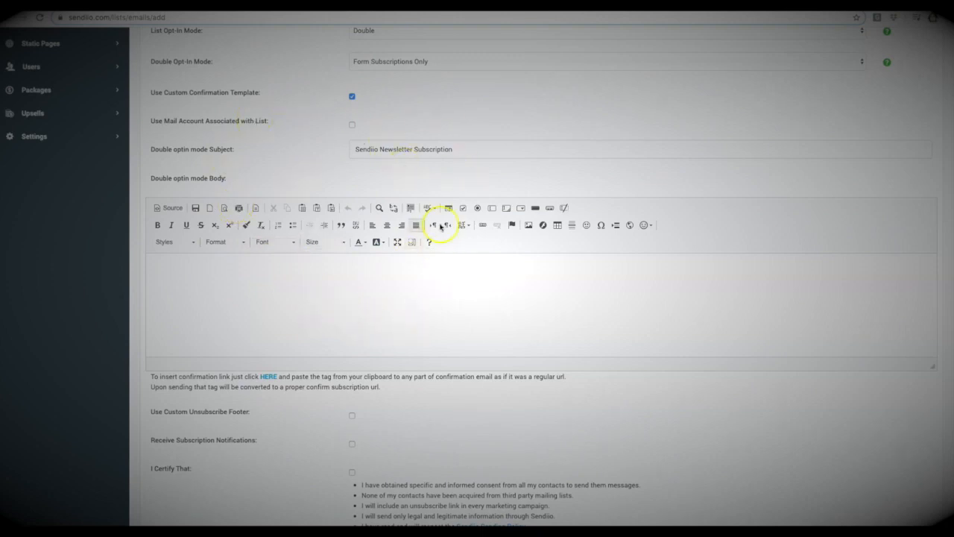
# Step: Enable the custom unsubscribe footer for the list and check which unsubscribe footers are available
pyautogui.scroll(-2, 309, 145)
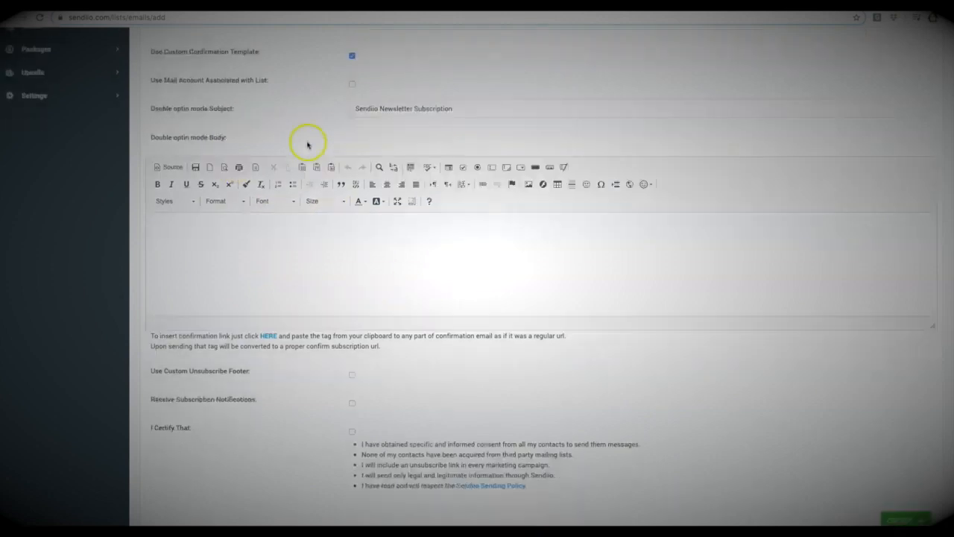
pyautogui.moveTo(254, 325); pyautogui.dragTo(153, 324)
pyautogui.click(153, 325)
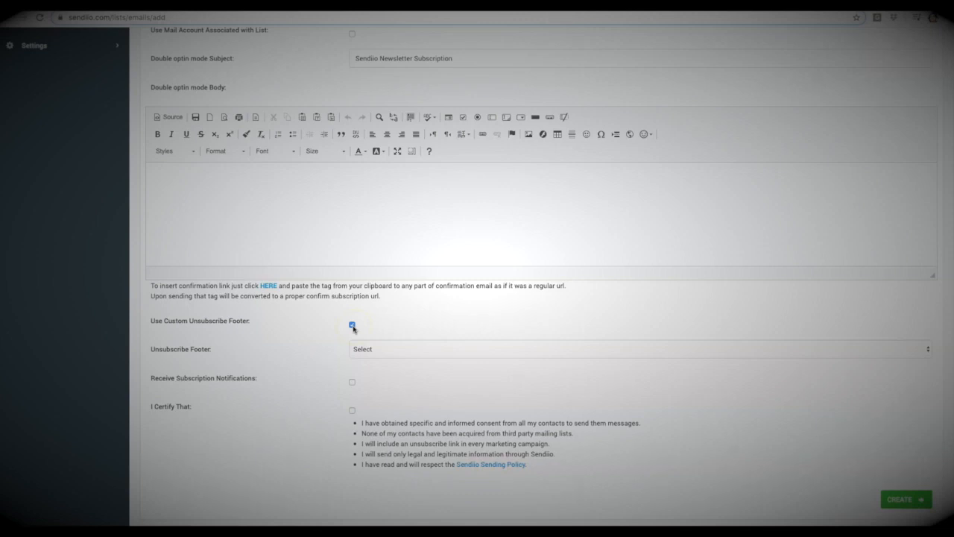
pyautogui.click(396, 348)
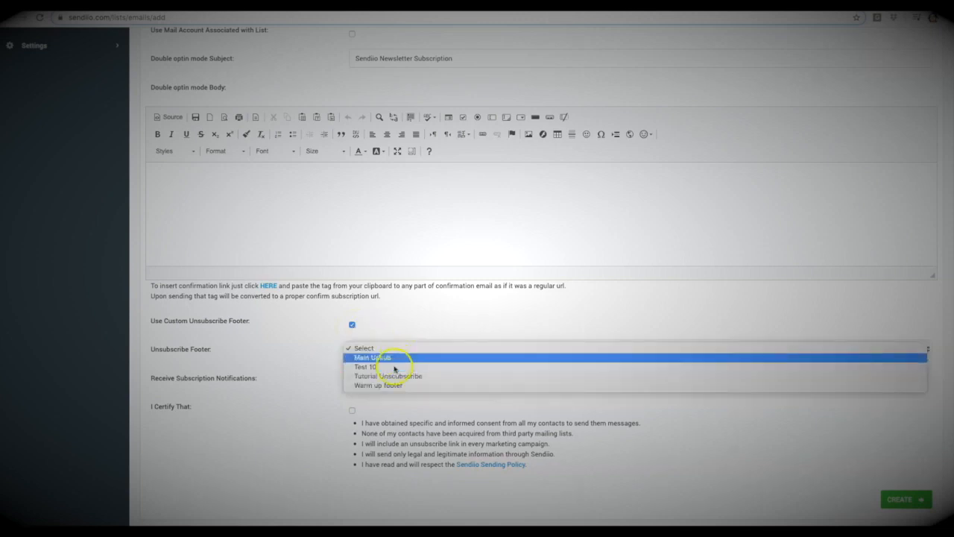
pyautogui.click(385, 333)
pyautogui.scroll(10, 59, 237)
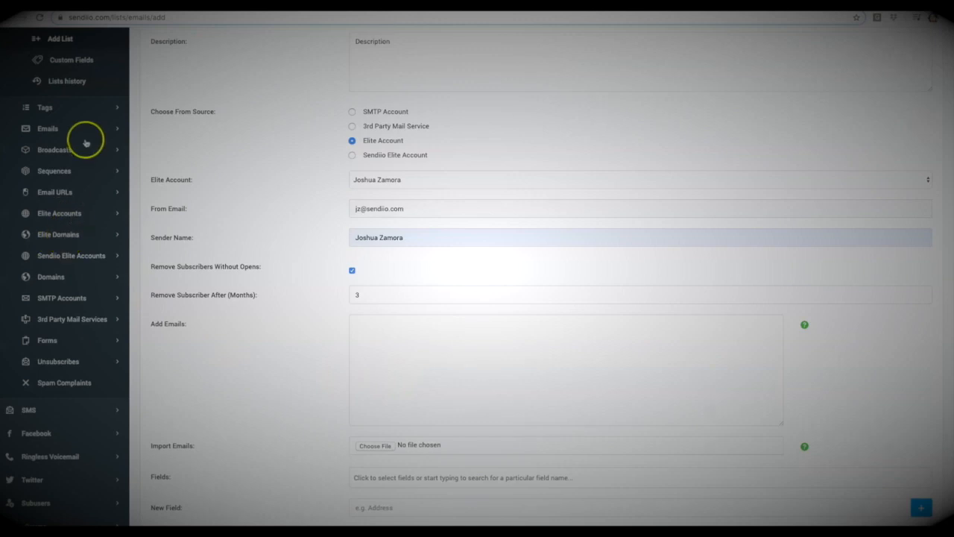
pyautogui.scroll(-2, 91, 178)
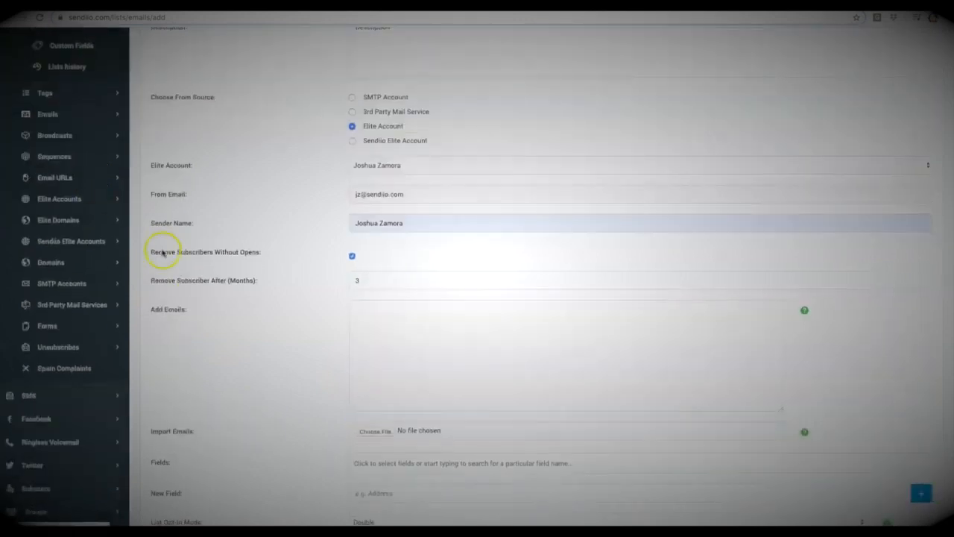
pyautogui.scroll(-10, 400, 266)
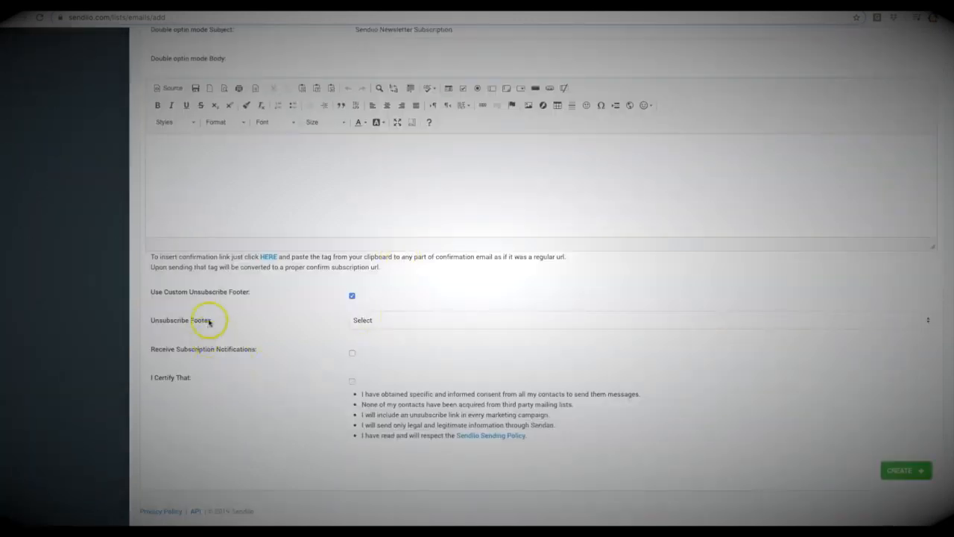
# Step: Set the list's unsubscribe footer to Main Unsub and try out the Receive Subscription Notifications option
pyautogui.click(377, 318)
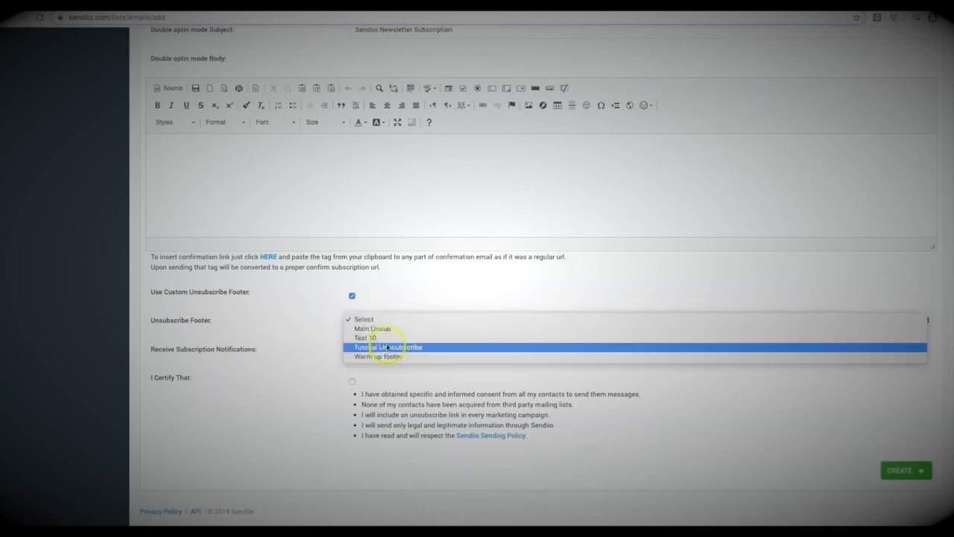
pyautogui.click(388, 328)
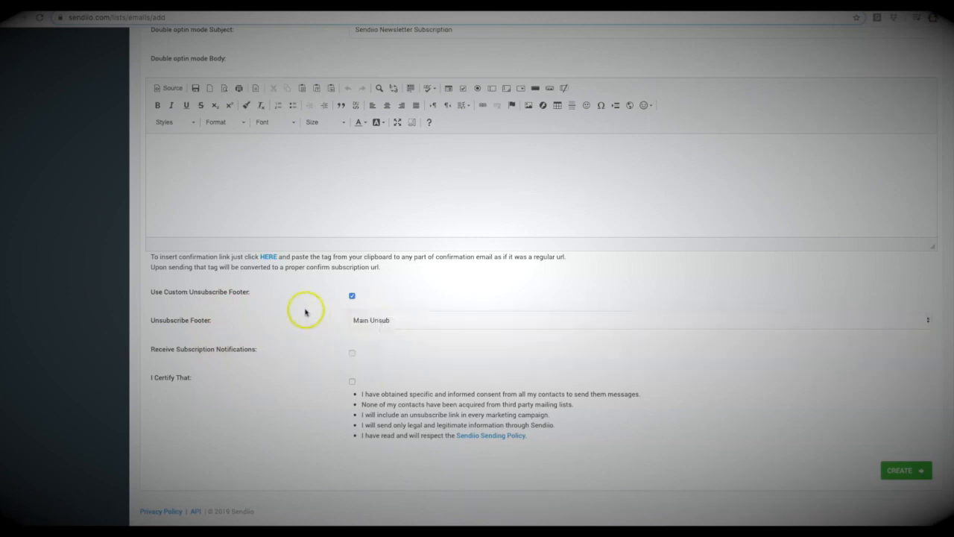
pyautogui.moveTo(258, 353); pyautogui.dragTo(175, 348)
pyautogui.click(335, 353)
pyautogui.click(352, 354)
pyautogui.click(352, 354)
# Step: Set the list opt-in mode to Normal and turn off the custom confirmation template
pyautogui.scroll(3, 337, 390)
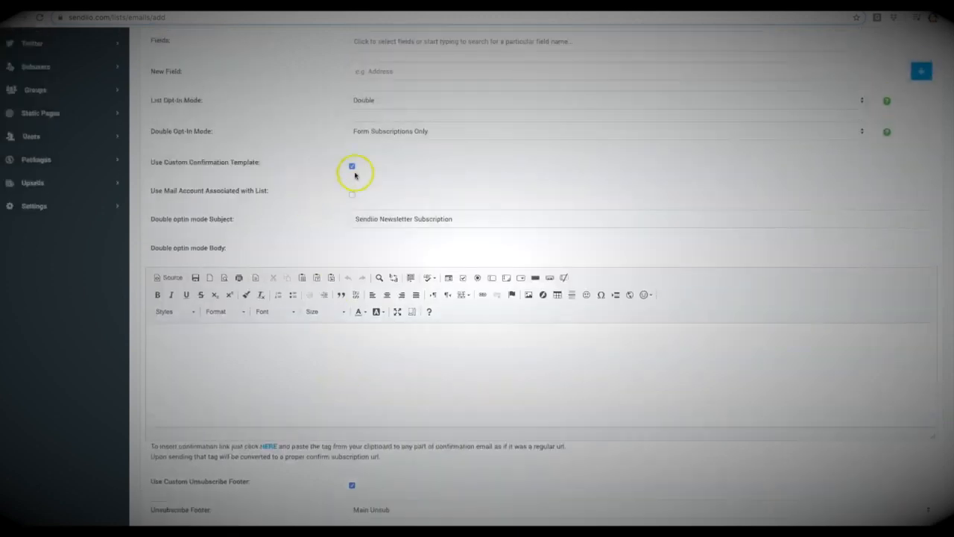
pyautogui.click(381, 101)
pyautogui.click(378, 91)
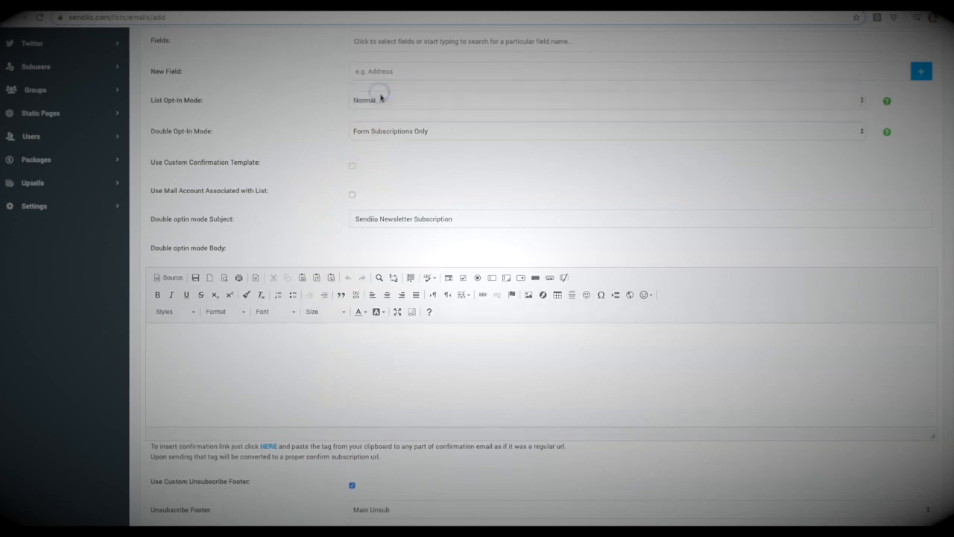
pyautogui.scroll(3, 754, 362)
pyautogui.scroll(-3, 754, 362)
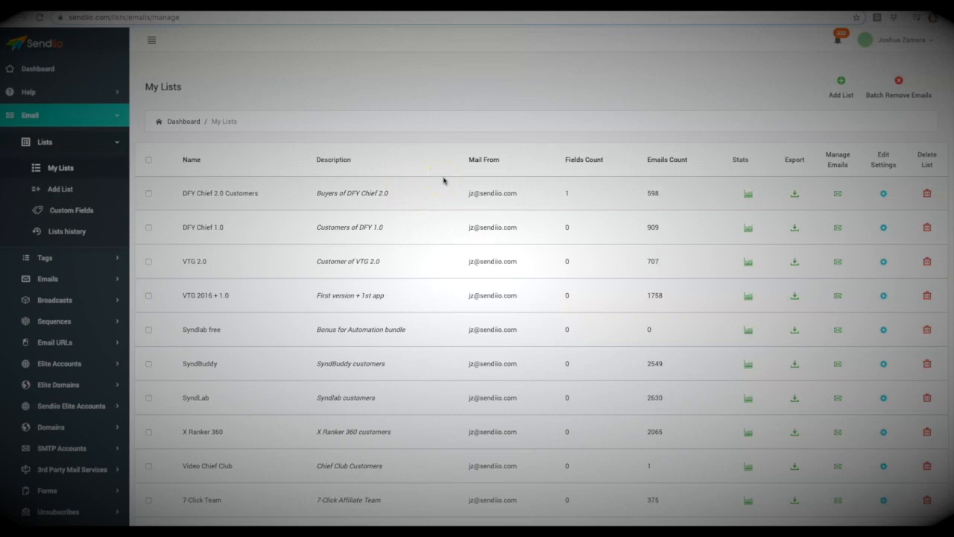
# Step: Open the list of email broadcasts and search it for "smash"
pyautogui.click(65, 302)
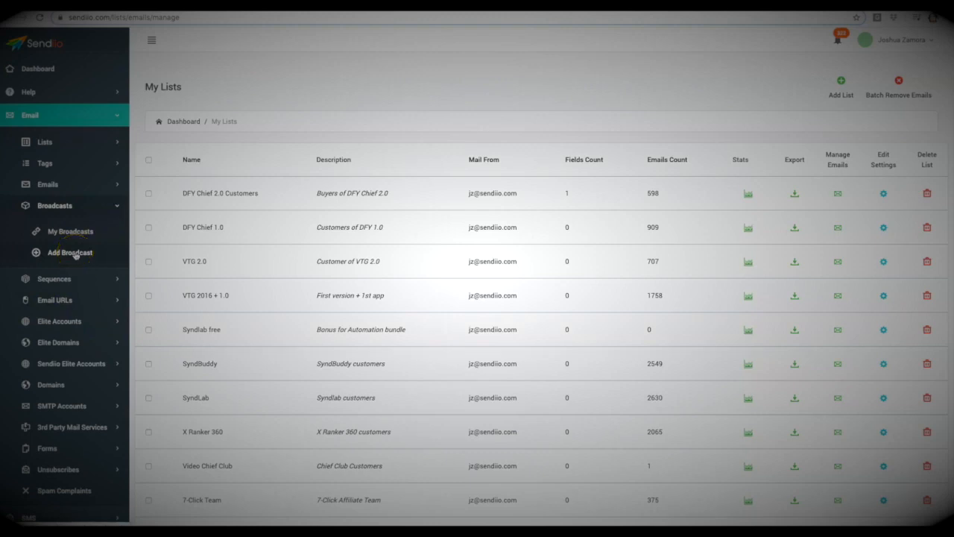
pyautogui.click(71, 232)
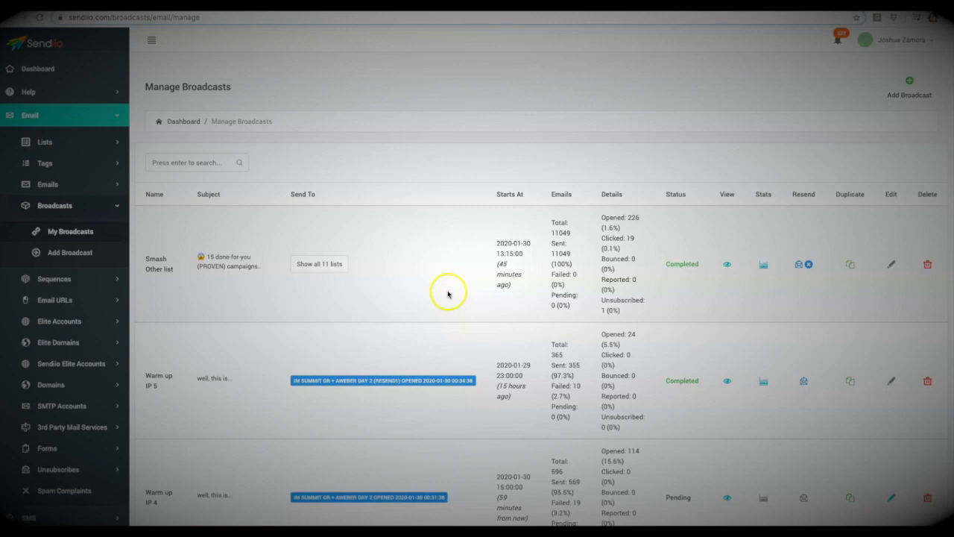
pyautogui.click(193, 163)
pyautogui.write('smash')
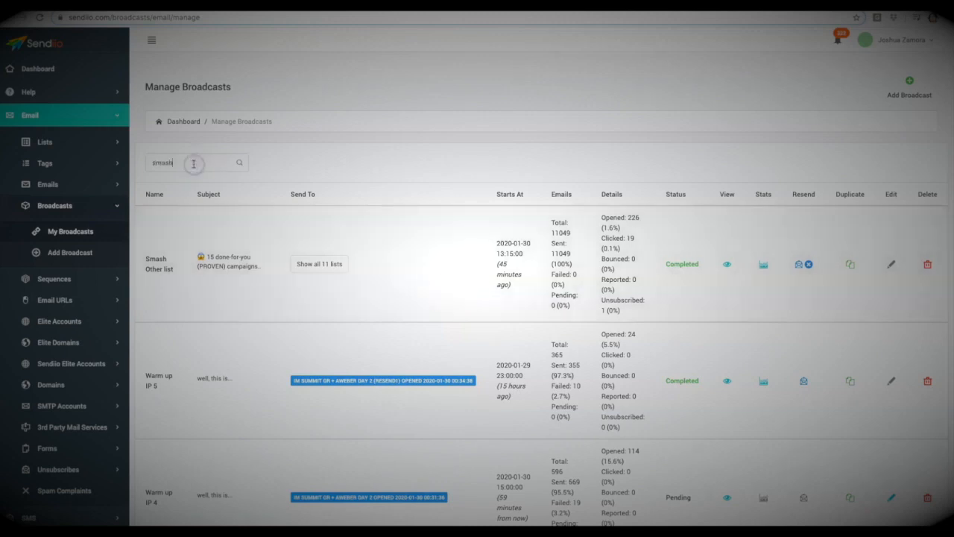
pyautogui.press('Return')
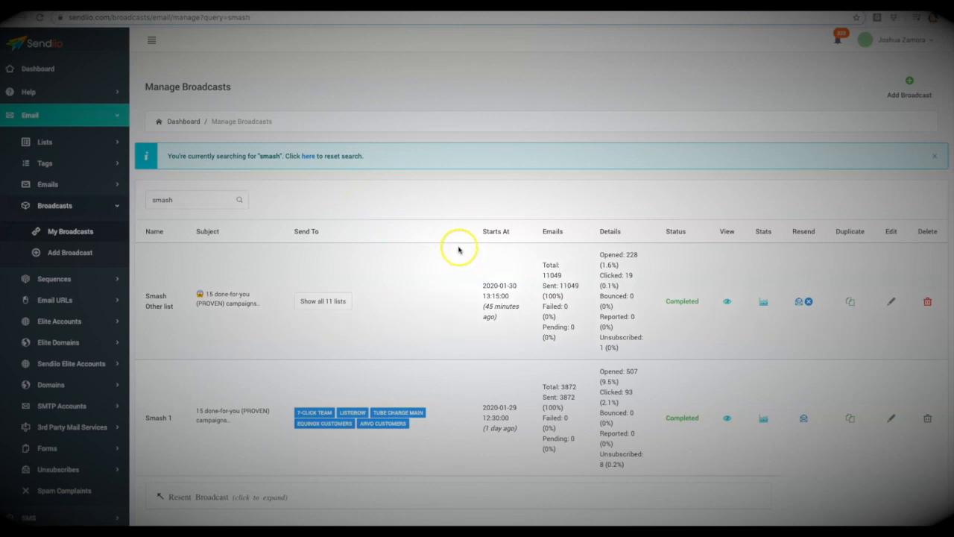
# Step: Review the open and click statistics of the Smash broadcasts, including the resent broadcast under Smash 1
pyautogui.scroll(-1, 456, 249)
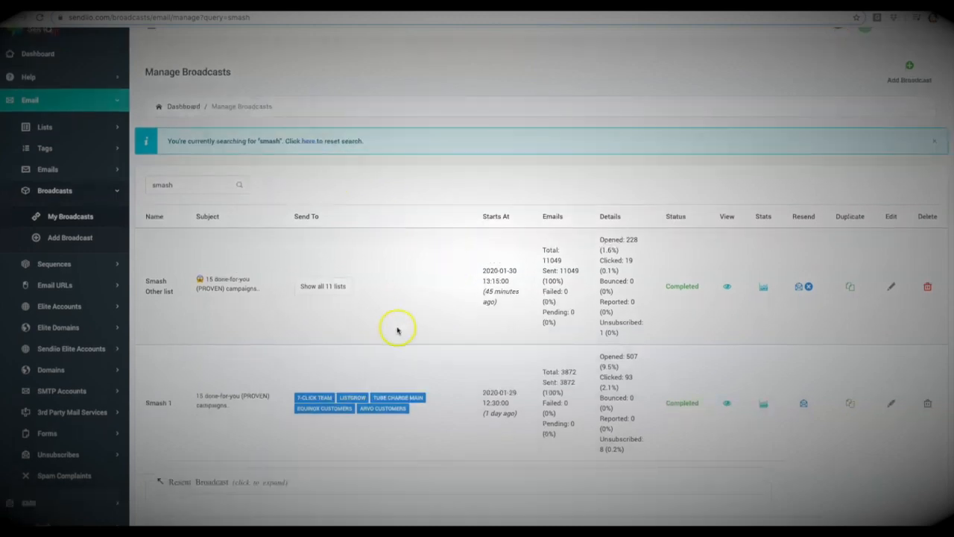
pyautogui.scroll(-1, 397, 319)
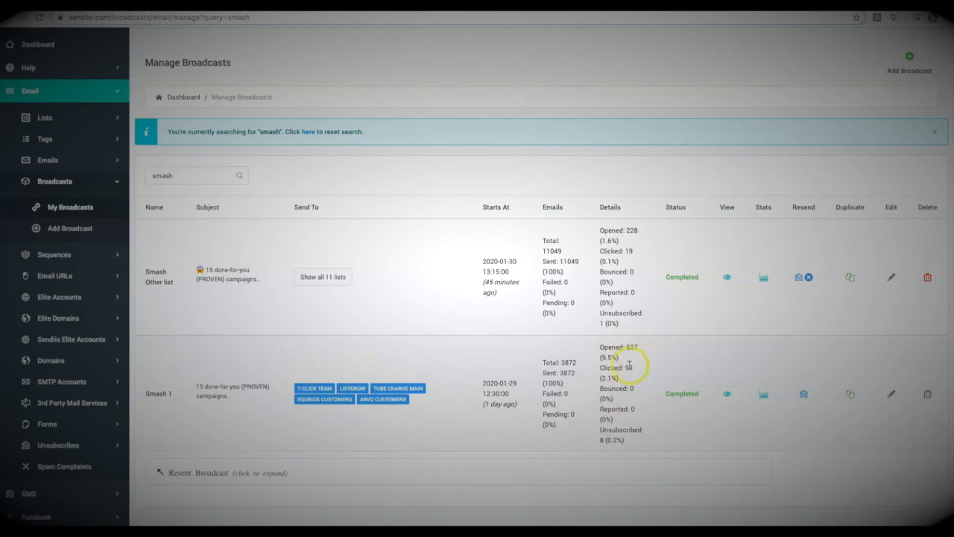
pyautogui.scroll(-1, 633, 365)
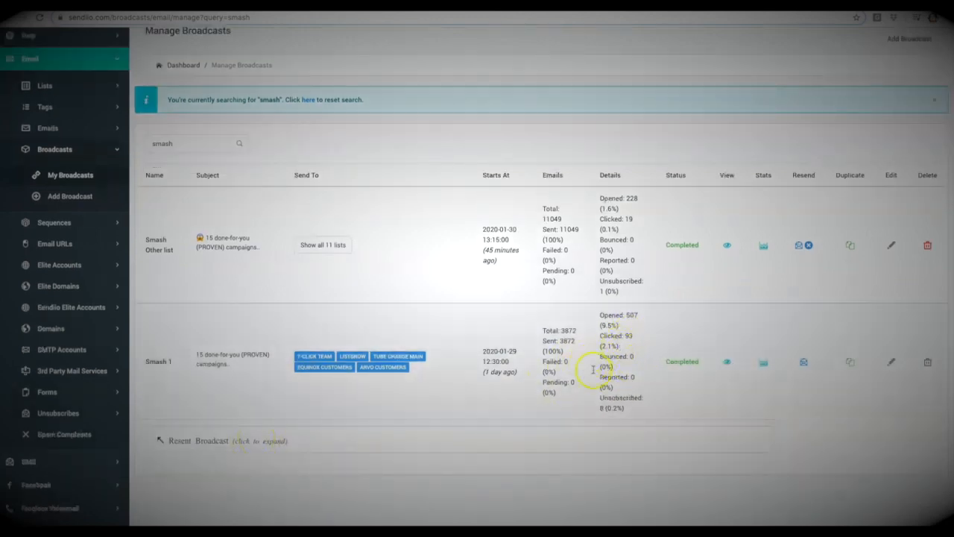
pyautogui.click(232, 441)
pyautogui.scroll(-4, 426, 426)
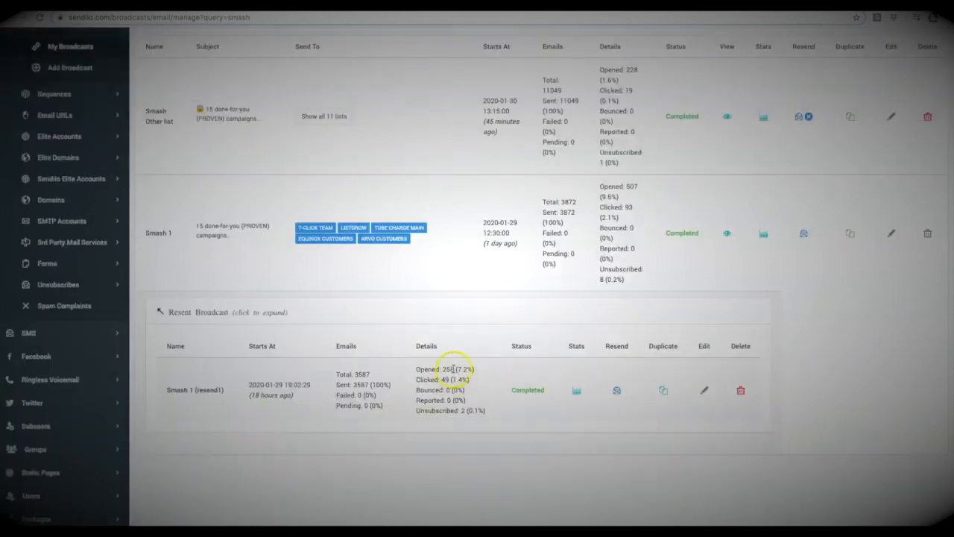
pyautogui.scroll(1, 453, 380)
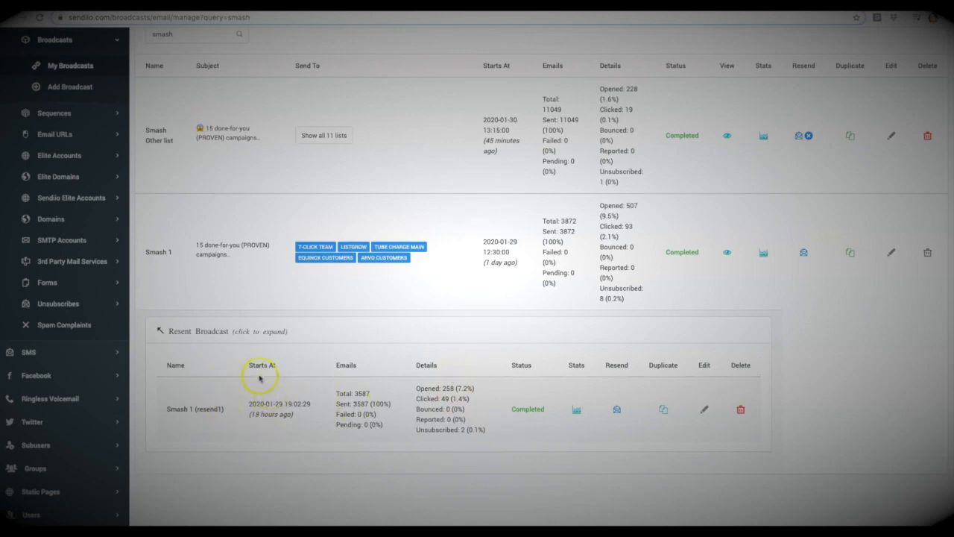
pyautogui.scroll(2, 453, 298)
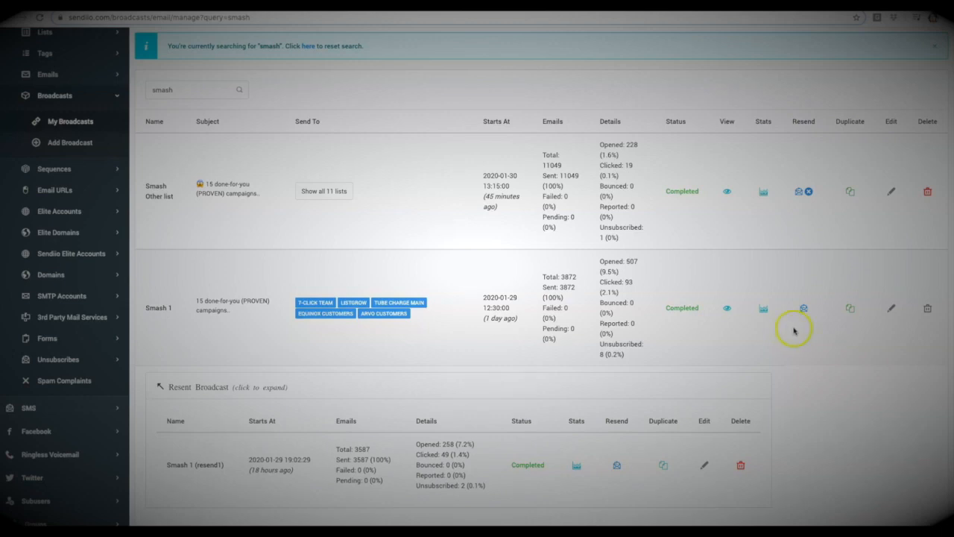
# Step: Duplicate the Smash 1 broadcast and rename the copy to "Smash 2"
pyautogui.click(850, 307)
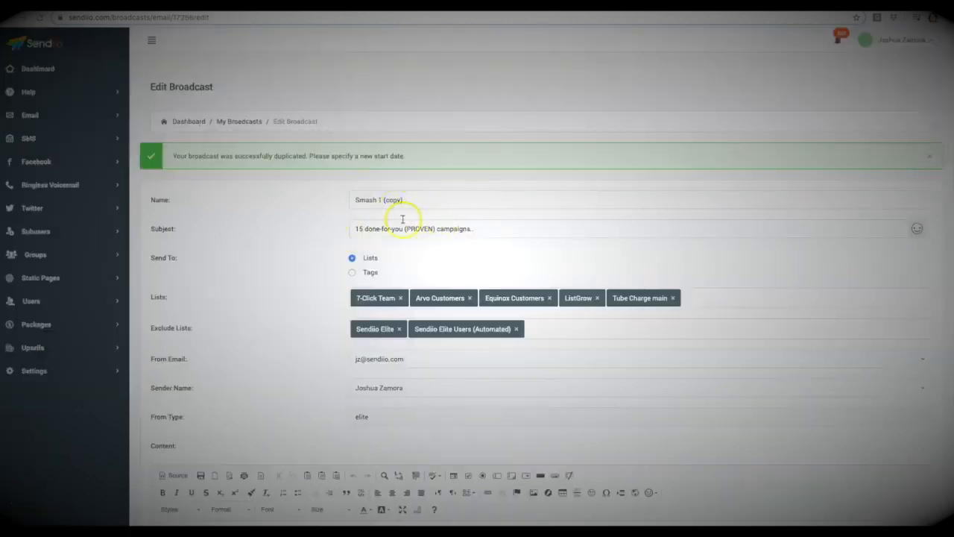
pyautogui.moveTo(381, 200); pyautogui.dragTo(403, 200)
pyautogui.press('BackSpace')
pyautogui.press('BackSpace')
pyautogui.write('2')
# Step: Set the broadcast's subject to "steal 15 of their BEST converting campaigns.."
pyautogui.tripleClick(458, 231)
pyautogui.write('steal 15 of their BEST converting campaigns..')
pyautogui.click(316, 240)
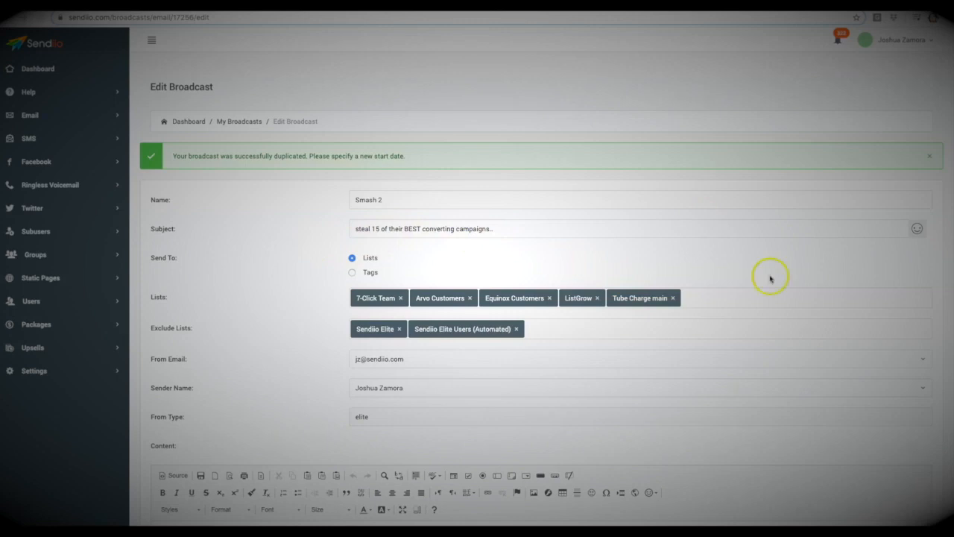
# Step: Try adding Demo 2 list to the broadcast's recipient lists and remove it again
pyautogui.scroll(-1, 252, 242)
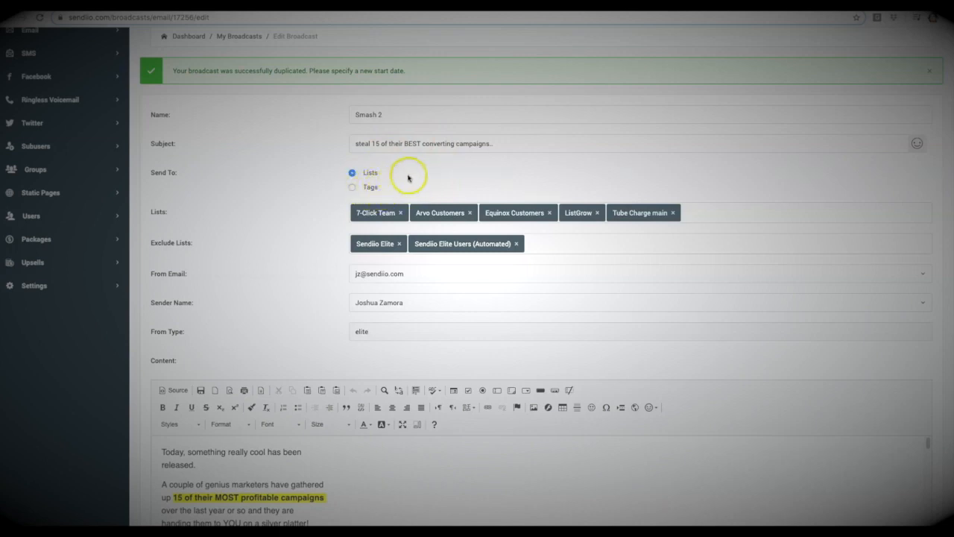
pyautogui.scroll(-1, 302, 189)
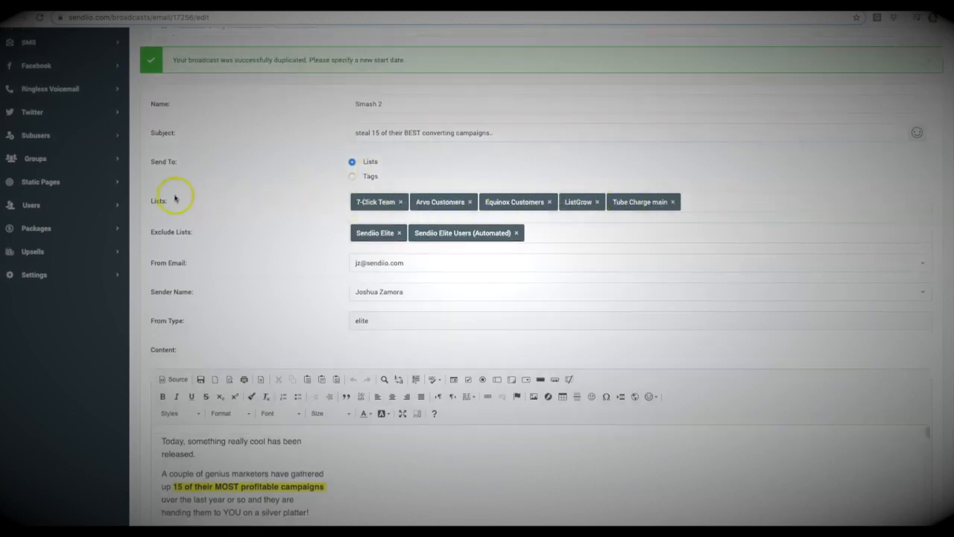
pyautogui.click(708, 202)
pyautogui.write('demo')
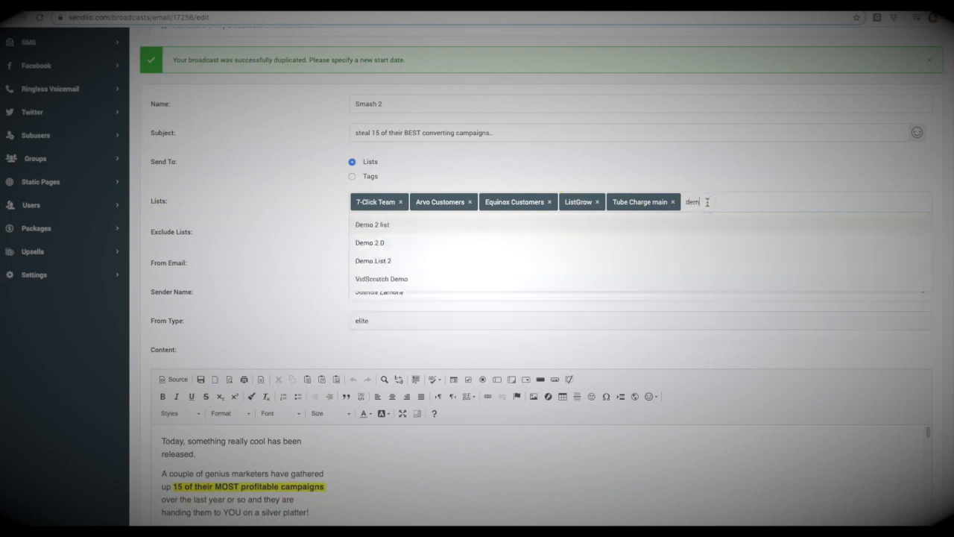
pyautogui.click(388, 225)
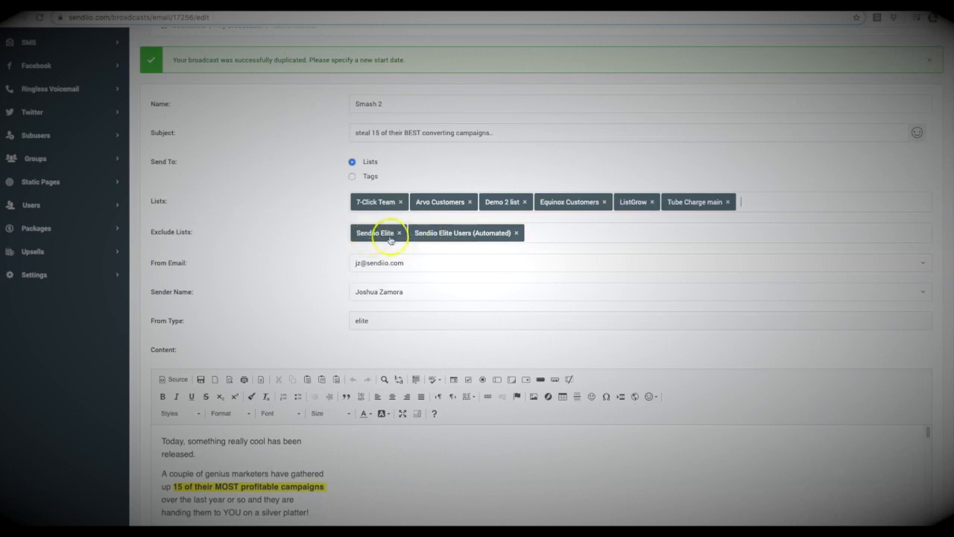
pyautogui.click(524, 202)
pyautogui.click(298, 214)
# Step: Enlarge the content editor and replace the email's opening with new copy about handing over the ENTIRE campaigns to CLONE inside an easy-to-use web-app
pyautogui.scroll(-1, 301, 214)
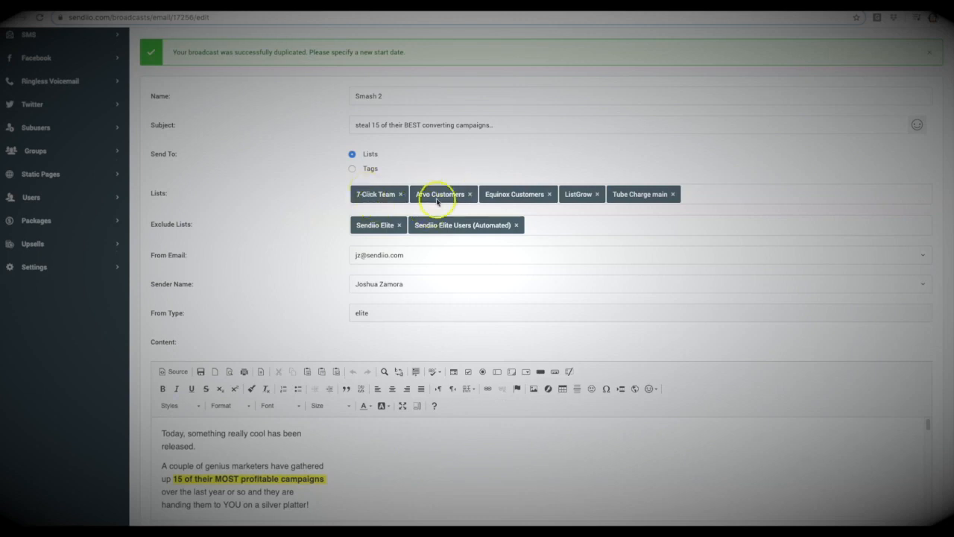
pyautogui.scroll(-1, 320, 206)
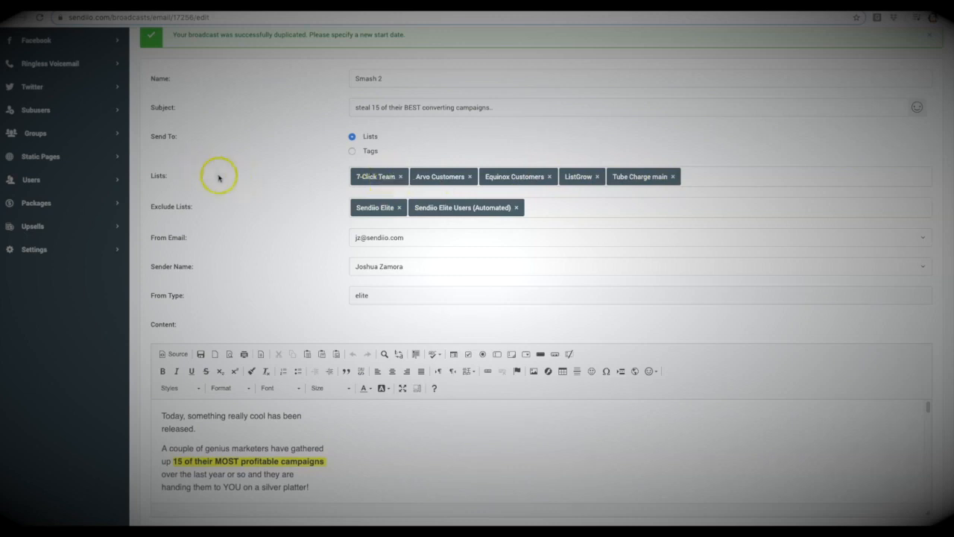
pyautogui.scroll(2, 222, 176)
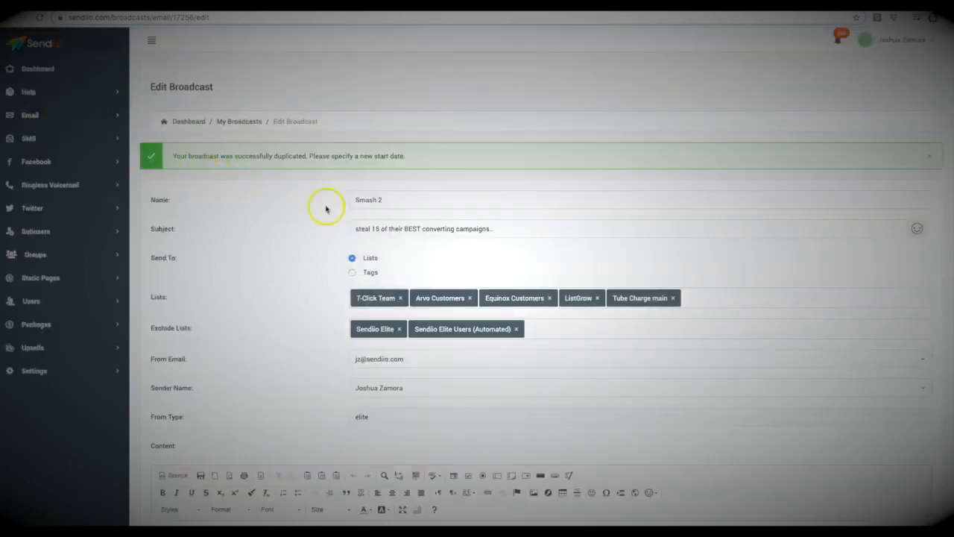
pyautogui.scroll(-1, 319, 207)
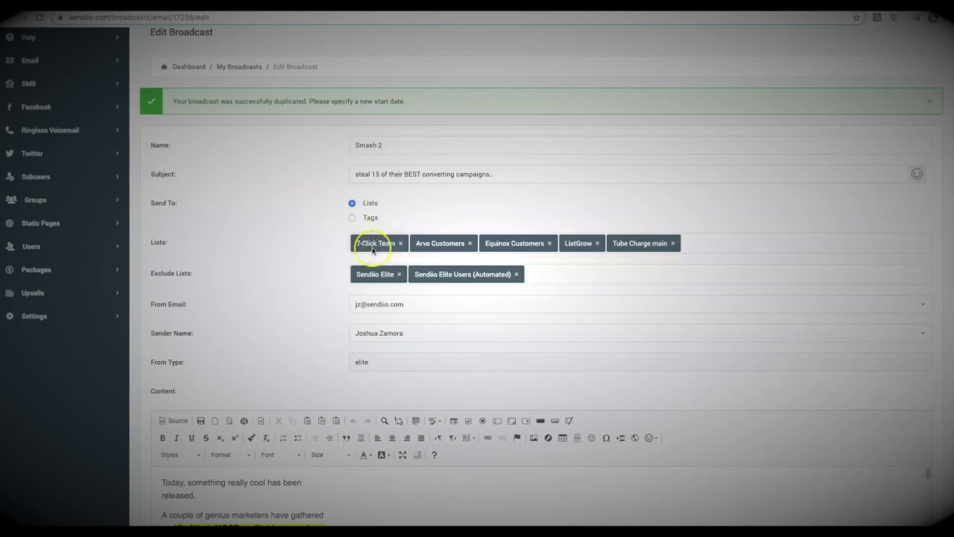
pyautogui.scroll(-1, 309, 230)
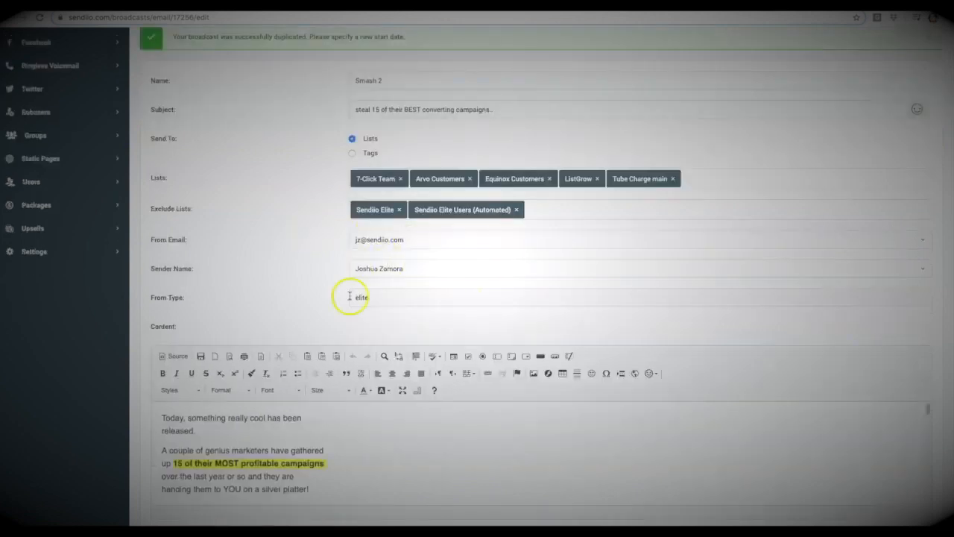
pyautogui.scroll(-3, 288, 217)
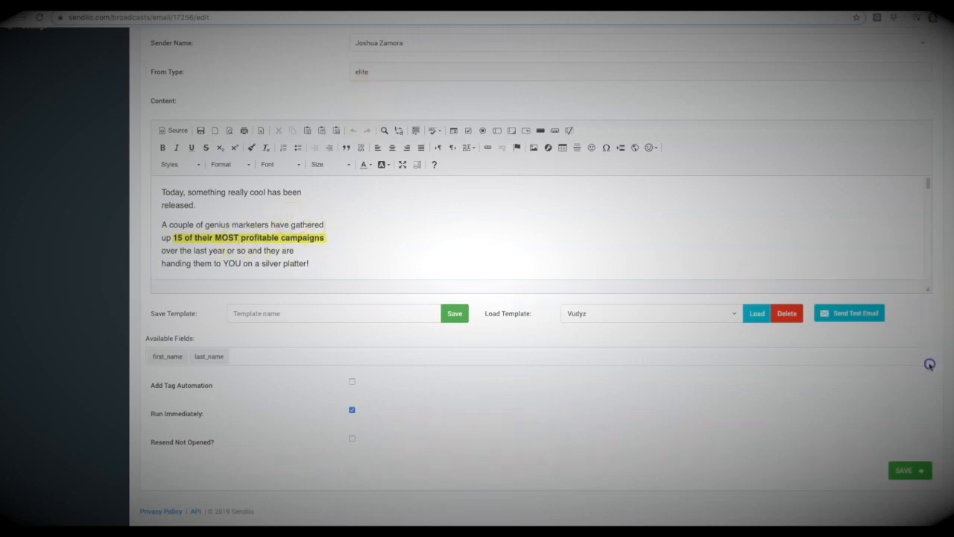
pyautogui.moveTo(928, 289); pyautogui.dragTo(927, 468)
pyautogui.click(378, 282)
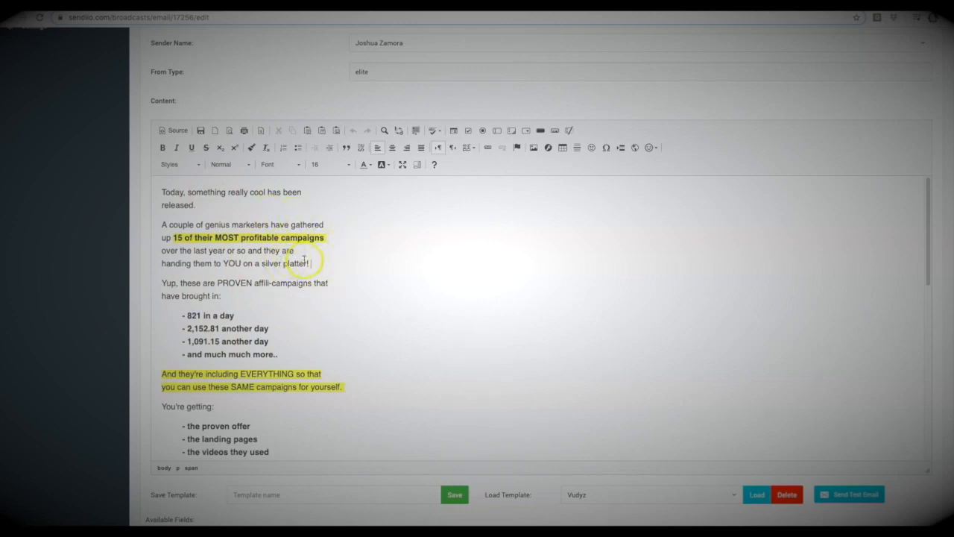
pyautogui.moveTo(315, 264); pyautogui.dragTo(160, 196)
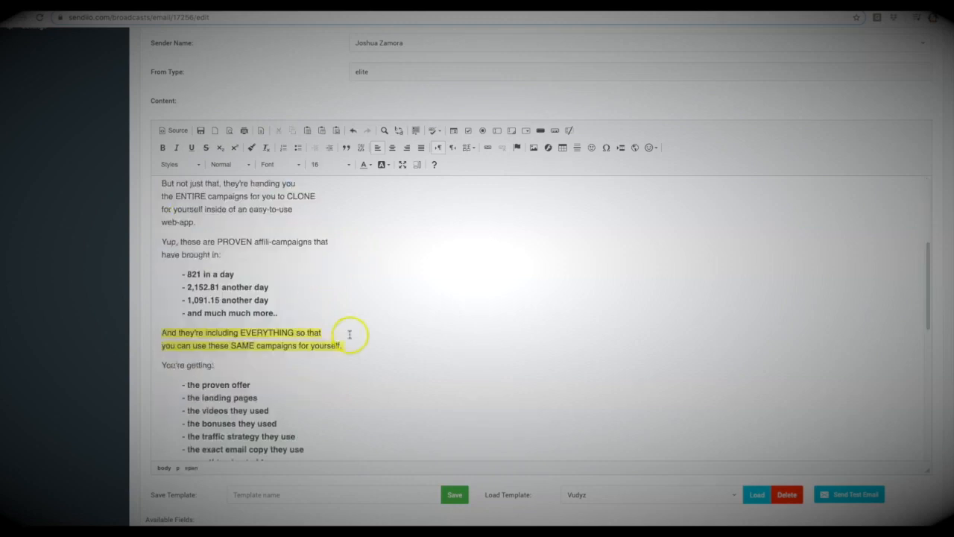
# Step: Move the PROVEN affili-campaigns section, including its highlighted closing line, below the "head over now" paragraph and start it with "These are"
pyautogui.moveTo(350, 345); pyautogui.dragTo(163, 243)
pyautogui.hotkey('ctrl', 'c')
pyautogui.press('BackSpace')
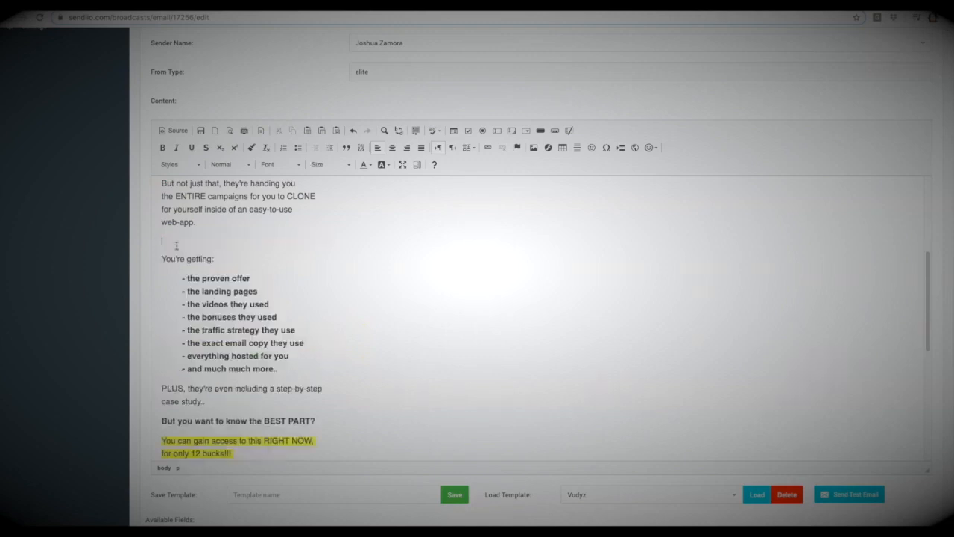
pyautogui.scroll(-3, 239, 307)
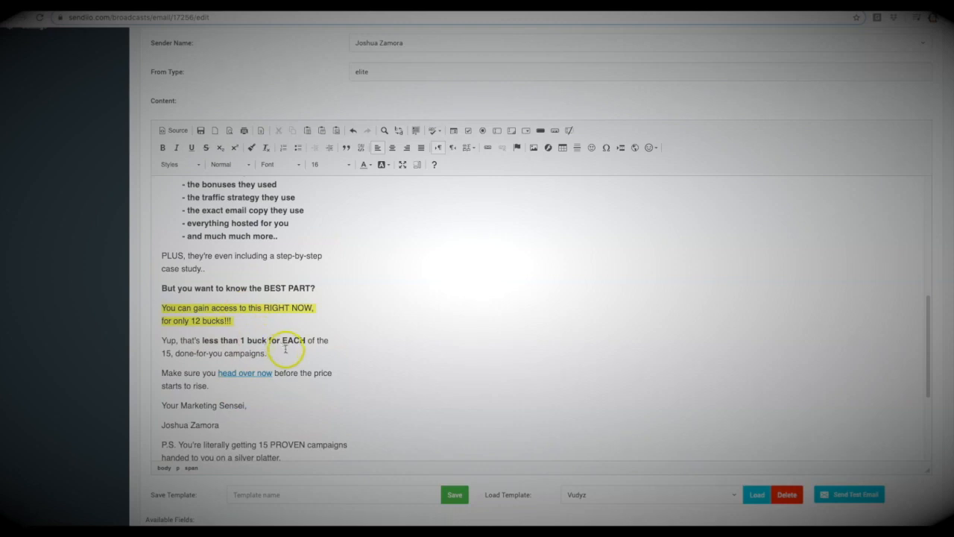
pyautogui.press('Return')
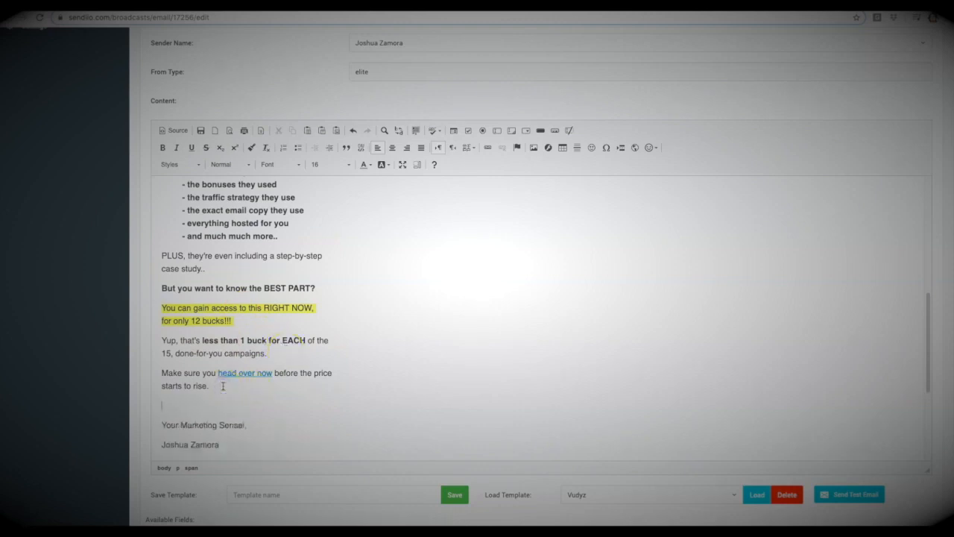
pyautogui.hotkey('ctrl', 'v')
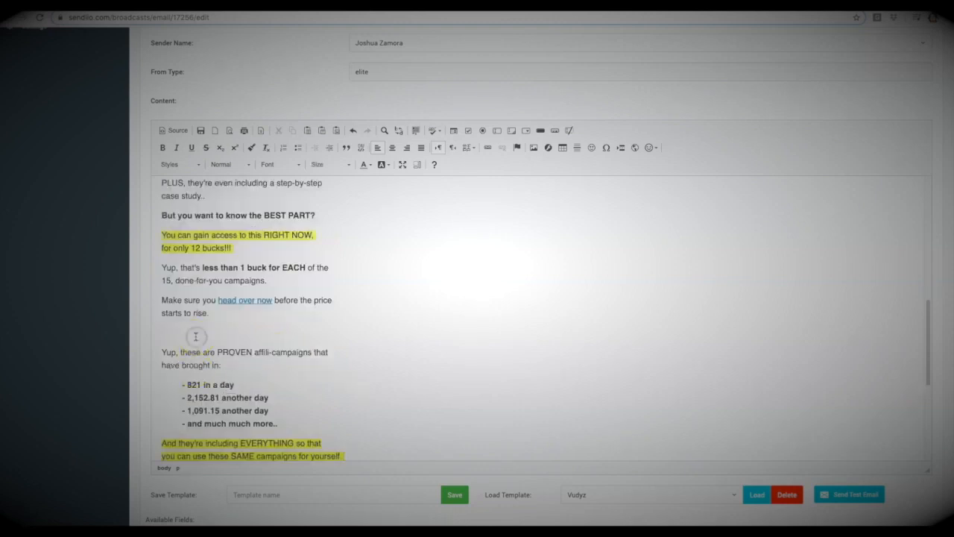
pyautogui.press('BackSpace')
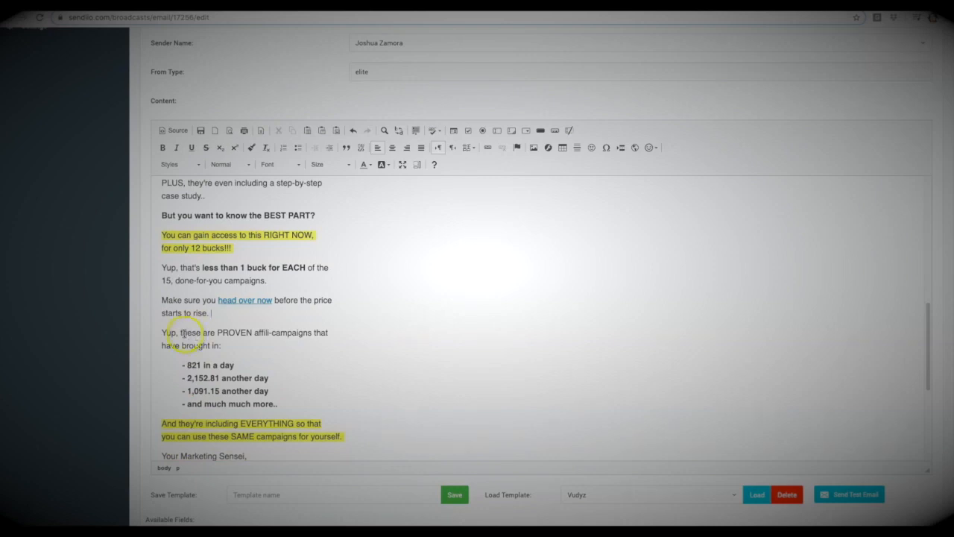
pyautogui.moveTo(180, 333); pyautogui.dragTo(162, 334)
pyautogui.write('T')
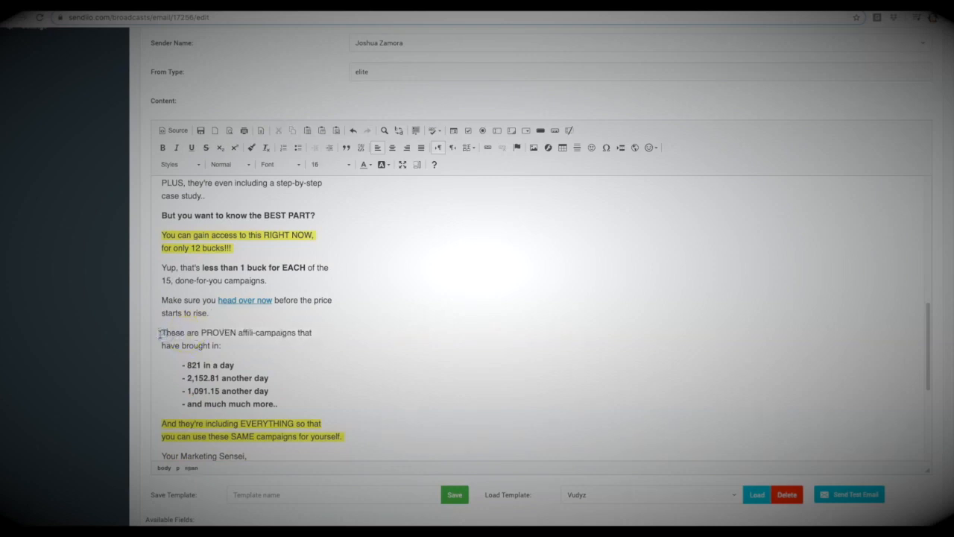
# Step: Italicize the word "Why" near the start of the email
pyautogui.scroll(10, 232, 333)
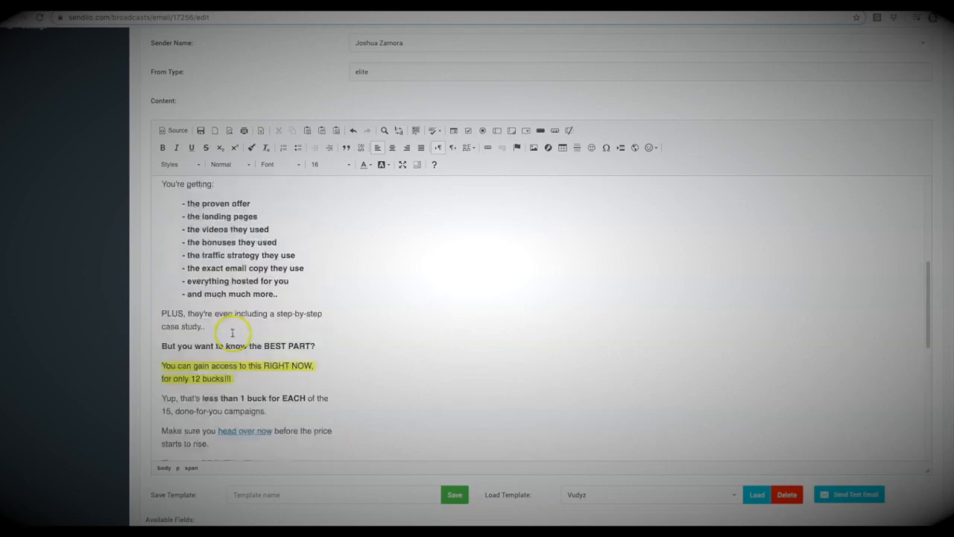
pyautogui.doubleClick(169, 247)
pyautogui.click(176, 150)
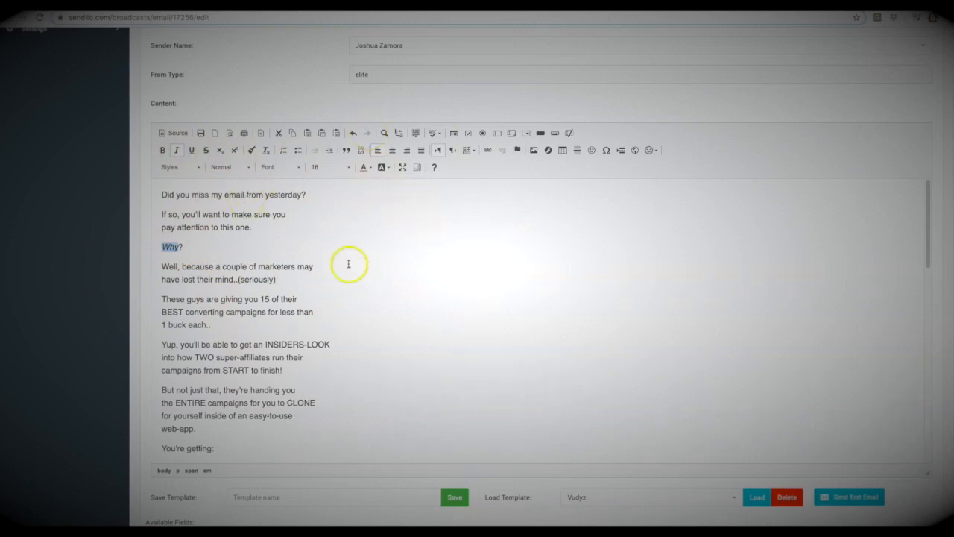
# Step: Make the paragraph "These guys are giving you 15 of their BEST converting campaigns for less than 1 buck each.." bold
pyautogui.scroll(-3, 291, 302)
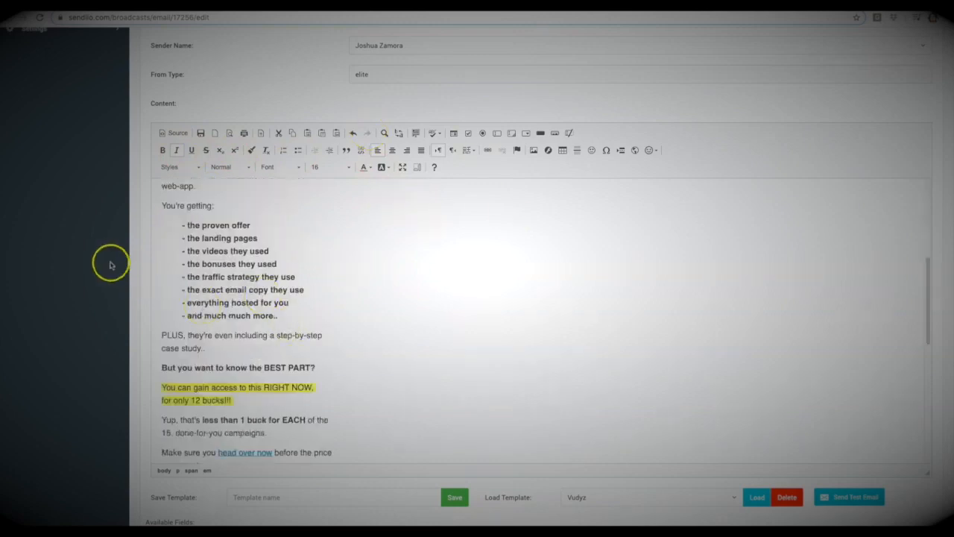
pyautogui.scroll(-1, 111, 264)
pyautogui.scroll(-3, 359, 301)
pyautogui.scroll(8, 359, 301)
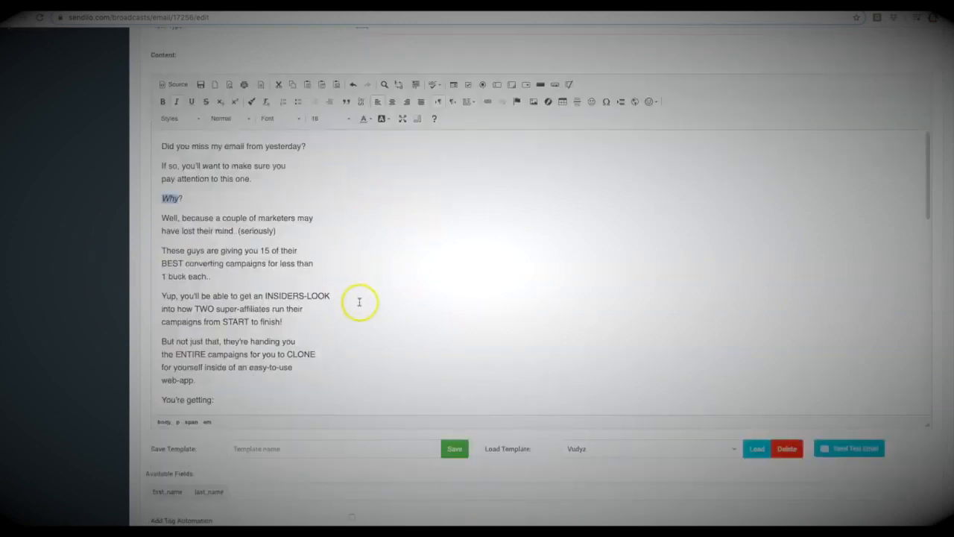
pyautogui.moveTo(219, 277); pyautogui.dragTo(162, 251)
pyautogui.click(163, 104)
# Step: Highlight the "But not just that, they're handing you the ENTIRE campaigns" paragraph with a yellow background
pyautogui.scroll(-1, 243, 290)
pyautogui.moveTo(196, 364); pyautogui.dragTo(160, 325)
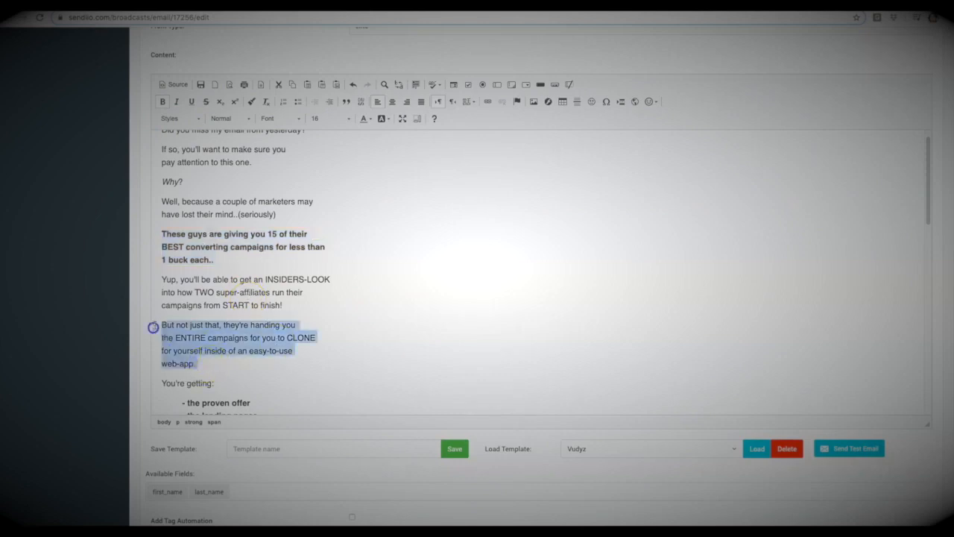
pyautogui.click(389, 122)
pyautogui.click(435, 207)
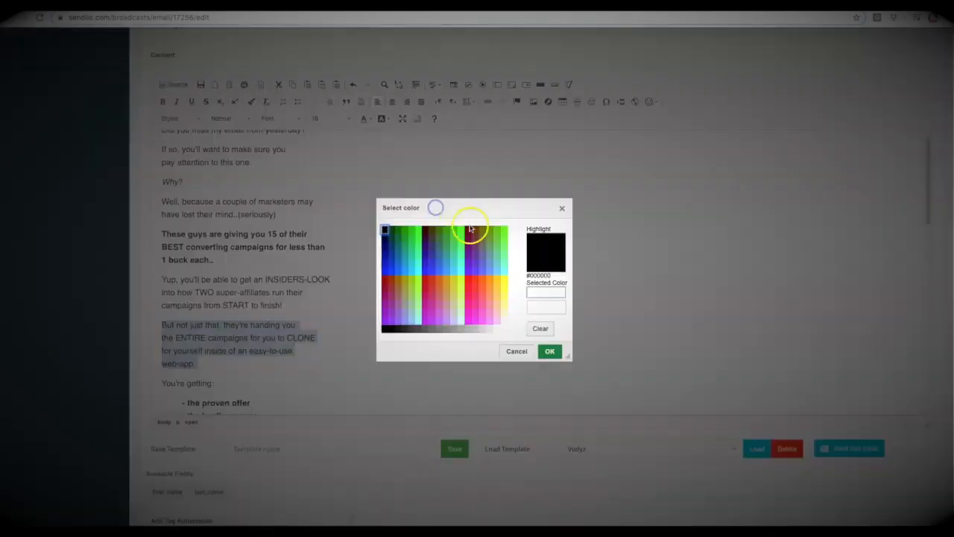
pyautogui.click(505, 298)
pyautogui.press('Return')
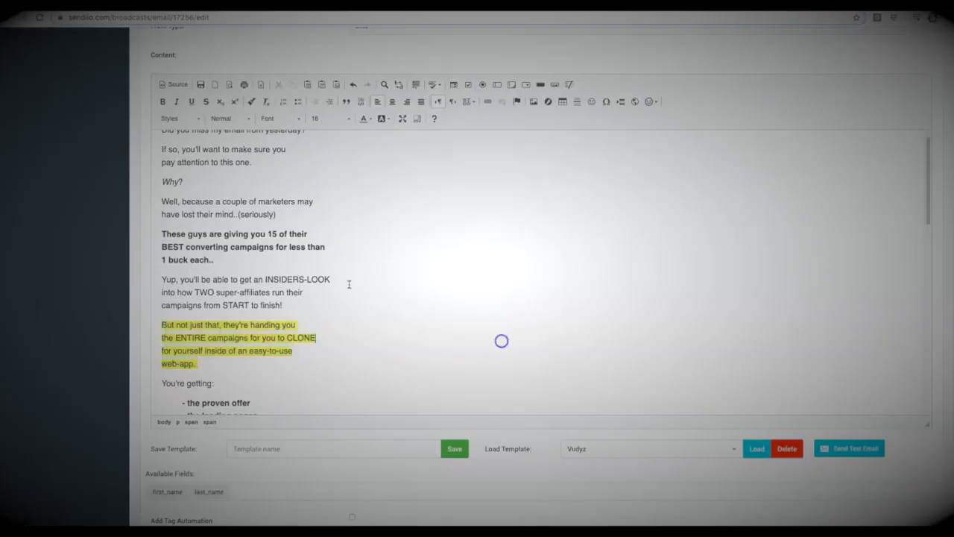
# Step: Review the edited email down to its end and save it as a template named "Smash day 2"
pyautogui.scroll(-5, 348, 284)
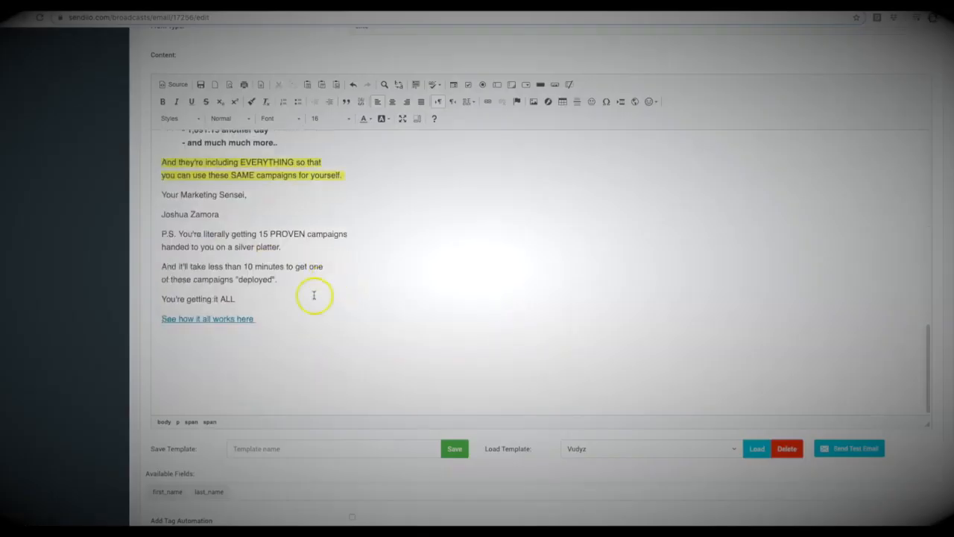
pyautogui.scroll(8, 231, 296)
pyautogui.scroll(-10, 243, 243)
pyautogui.click(265, 313)
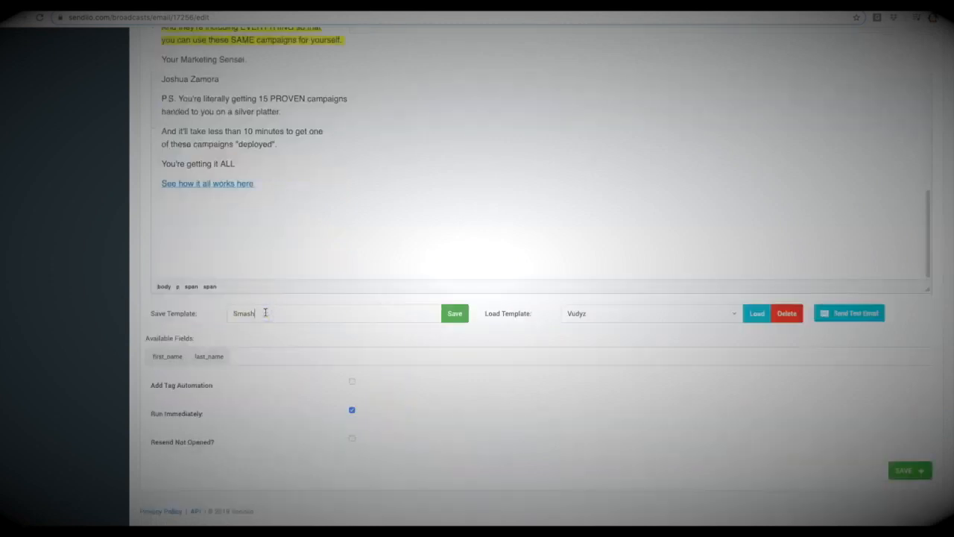
pyautogui.click(454, 313)
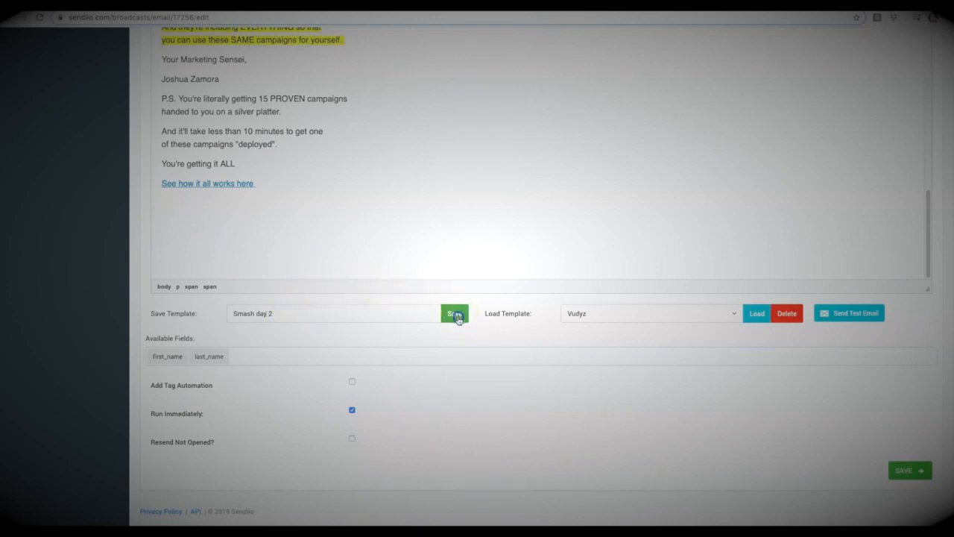
# Step: Look for Smash day 2 among the loadable templates, and view the test email dialog without sending anything
pyautogui.click(648, 313)
pyautogui.scroll(-3, 648, 381)
pyautogui.scroll(-5, 647, 381)
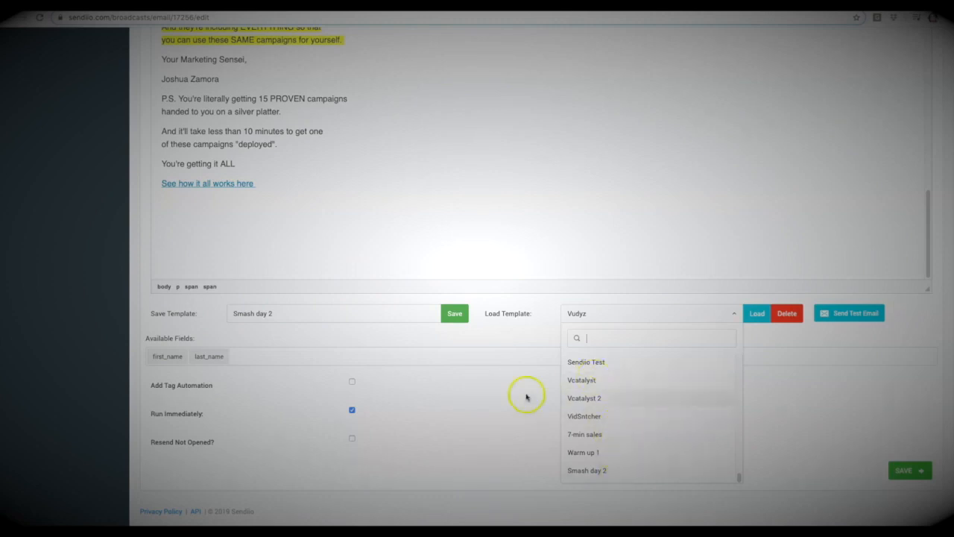
pyautogui.click(524, 340)
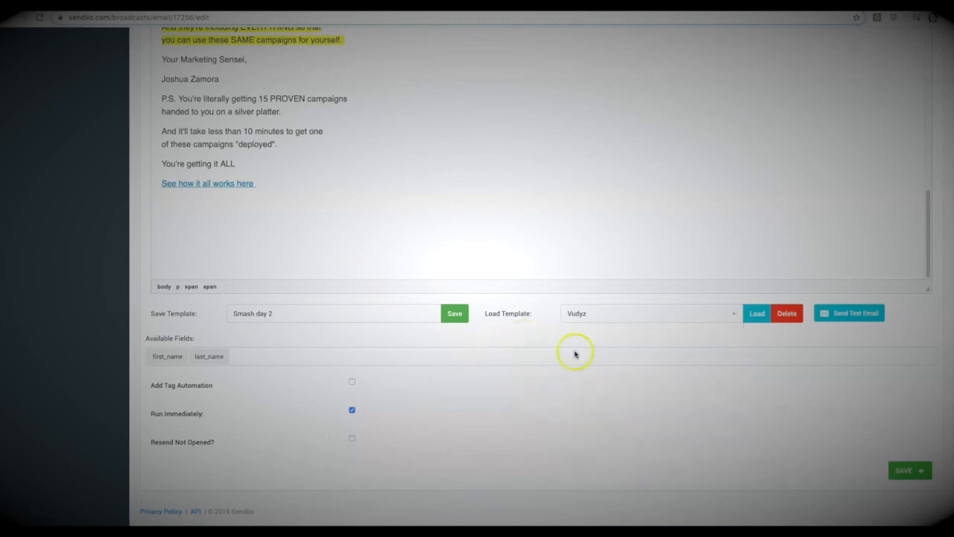
pyautogui.click(877, 314)
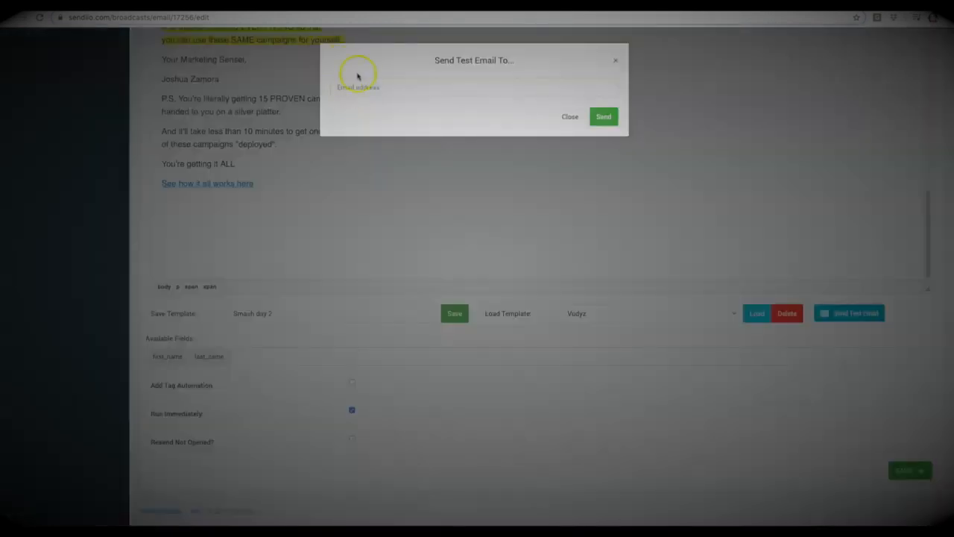
pyautogui.click(617, 64)
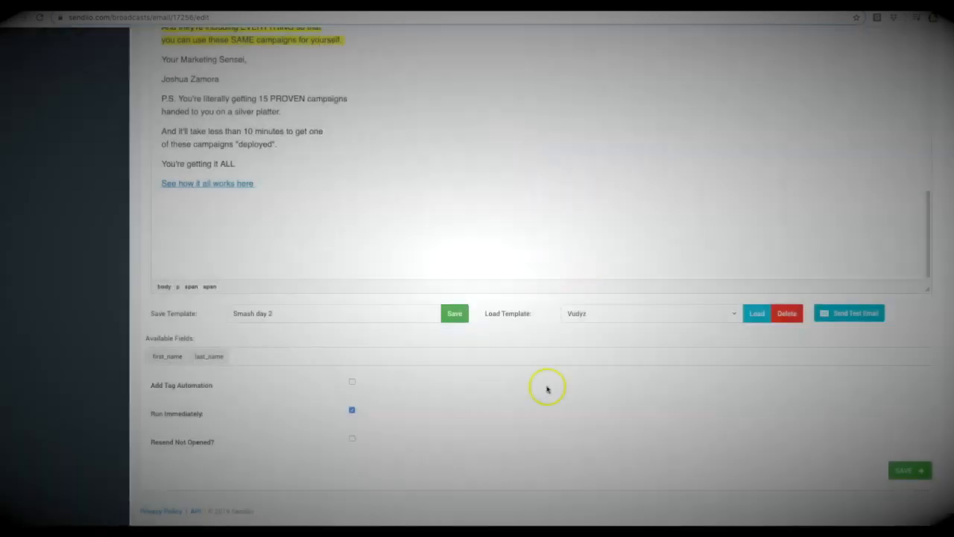
# Step: Enable tag automation and have the Opened SEO tag added when the email is opened
pyautogui.click(355, 383)
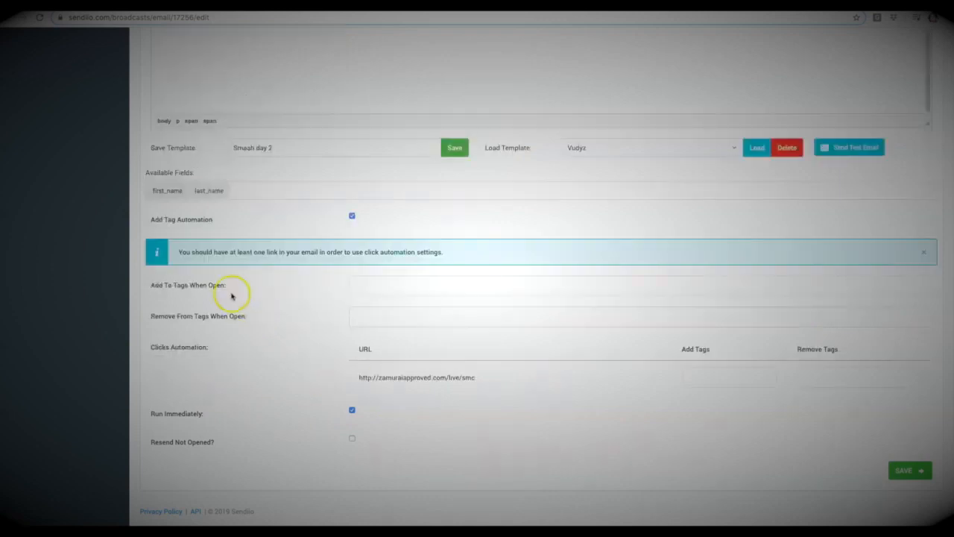
pyautogui.click(391, 285)
pyautogui.click(382, 348)
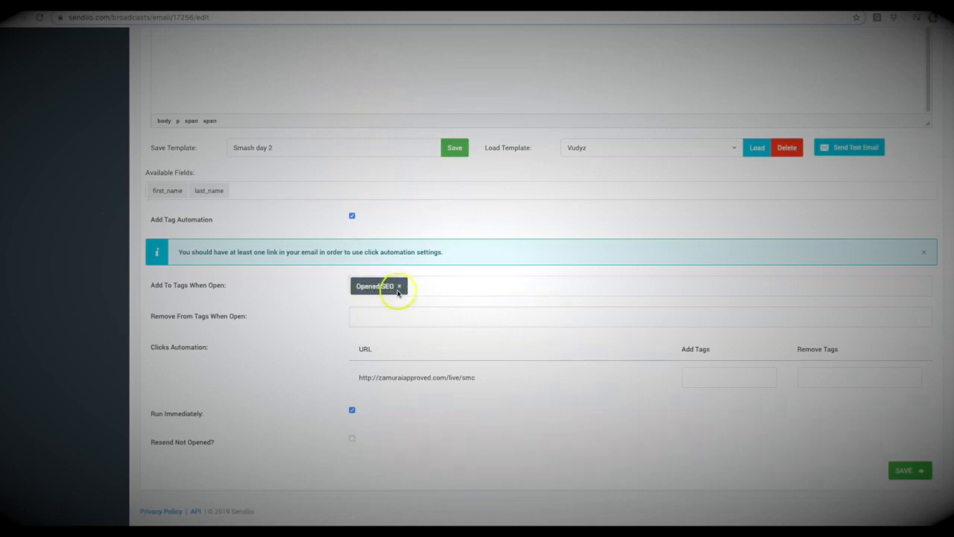
# Step: Have Test Tag removed when the email is opened and added when the zamuraiapproved.com/live/smc link is clicked
pyautogui.click(362, 318)
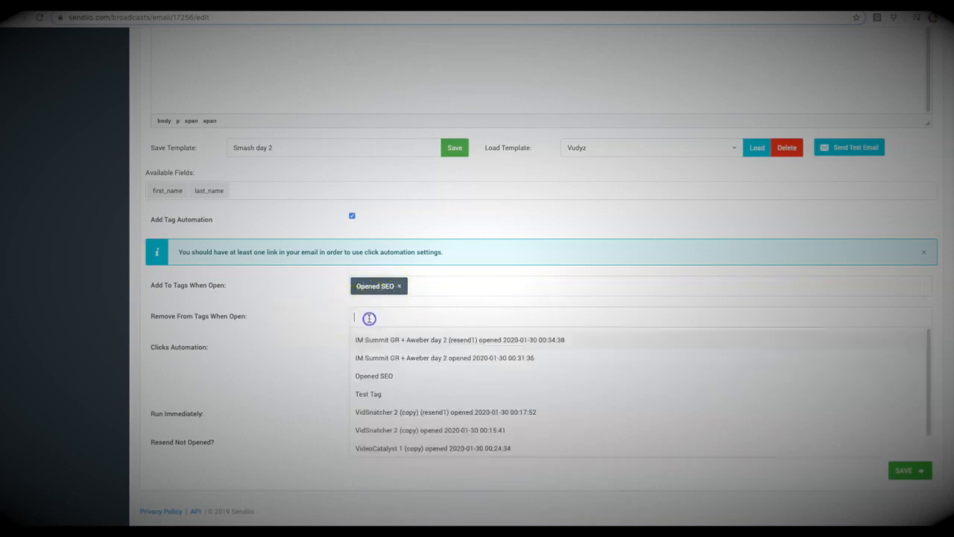
pyautogui.click(390, 395)
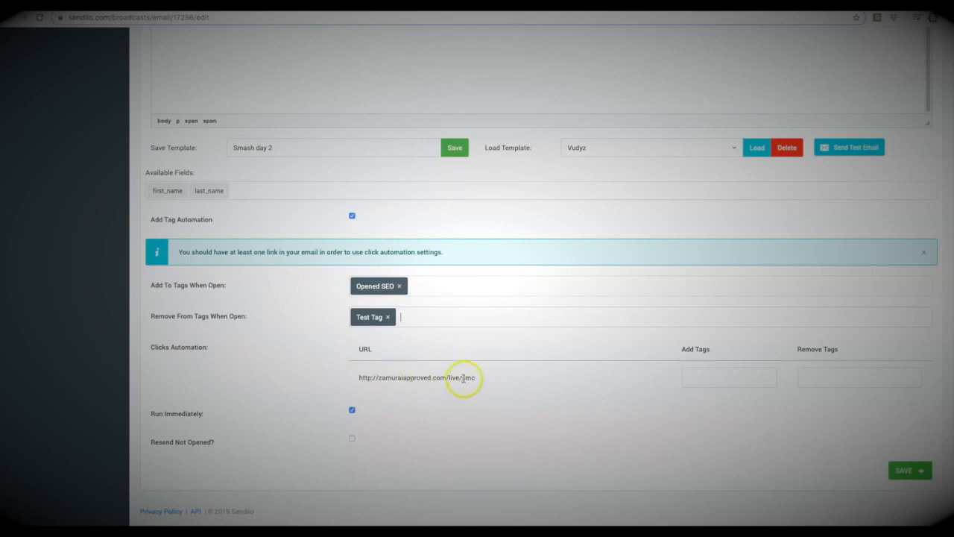
pyautogui.click(737, 379)
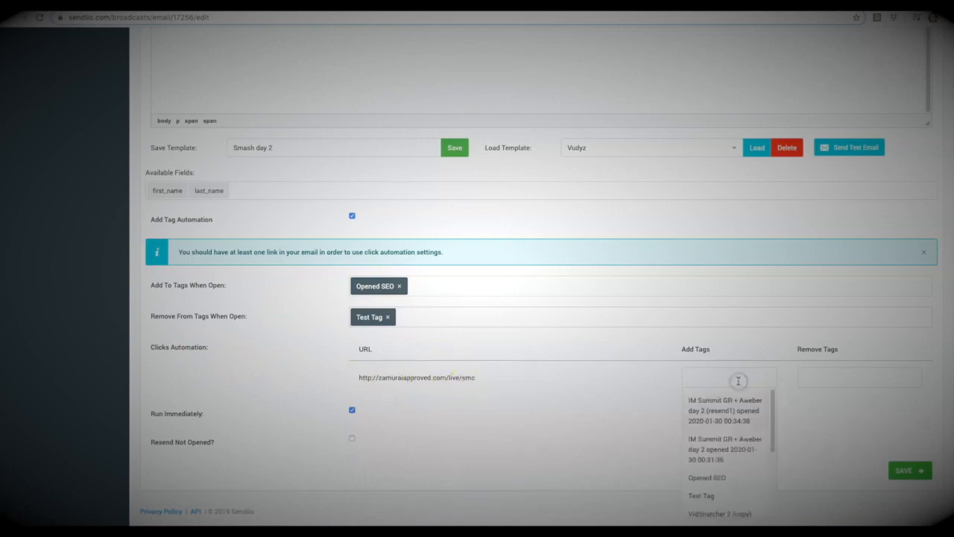
pyautogui.click(721, 494)
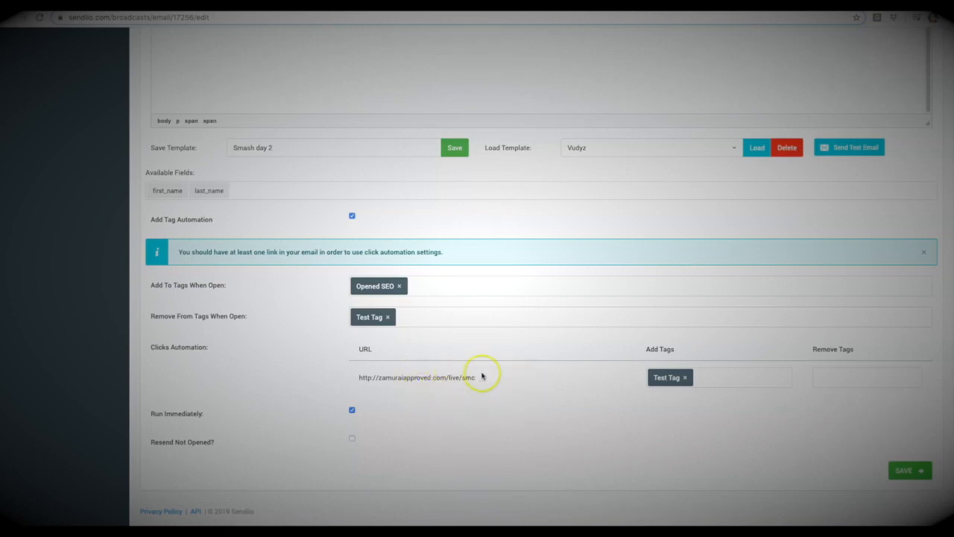
# Step: Turn off Run Immediately to reveal the scheduling fields, and look at the timezone choices without changing the selection
pyautogui.click(352, 411)
pyautogui.scroll(-1, 366, 410)
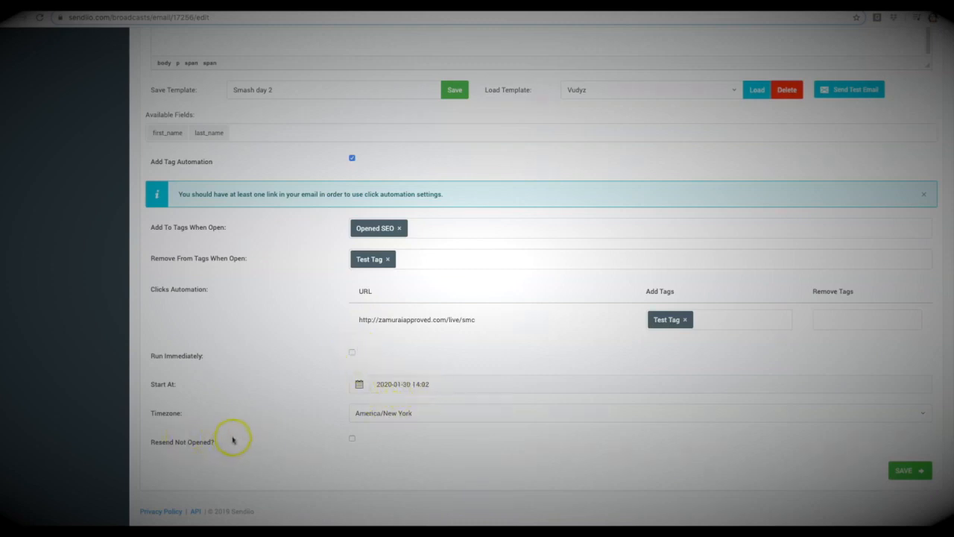
pyautogui.click(389, 415)
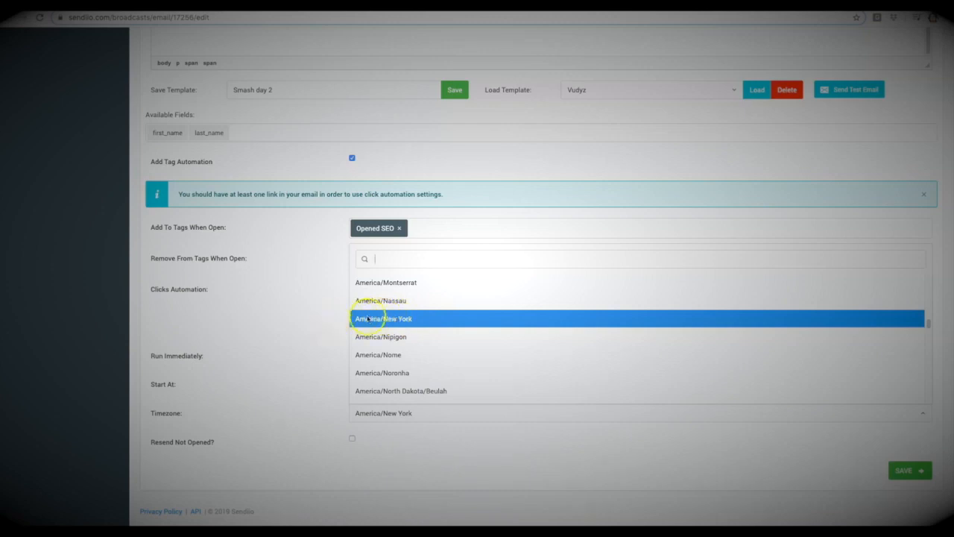
pyautogui.click(312, 333)
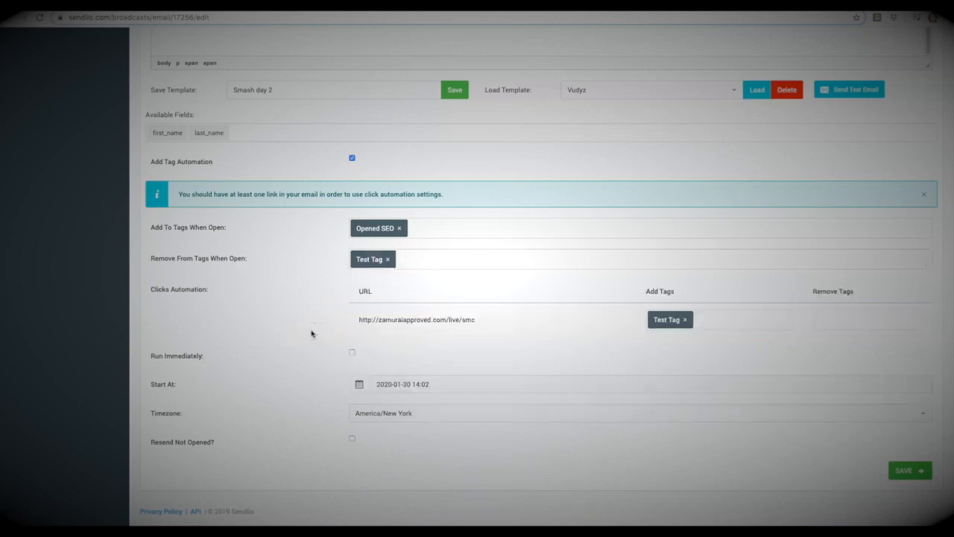
# Step: Enable resending to subscribers who have not opened the email and set the wait before resending to 6 hours
pyautogui.moveTo(214, 444); pyautogui.dragTo(149, 441)
pyautogui.click(149, 442)
pyautogui.moveTo(228, 442); pyautogui.dragTo(154, 439)
pyautogui.click(153, 439)
pyautogui.click(352, 439)
pyautogui.scroll(-3, 202, 448)
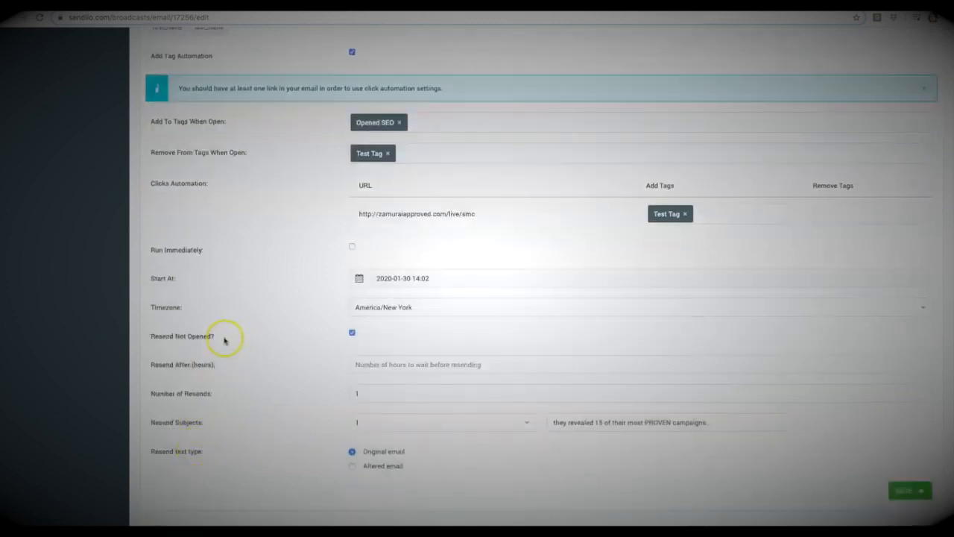
pyautogui.moveTo(222, 339); pyautogui.dragTo(156, 339)
pyautogui.click(158, 337)
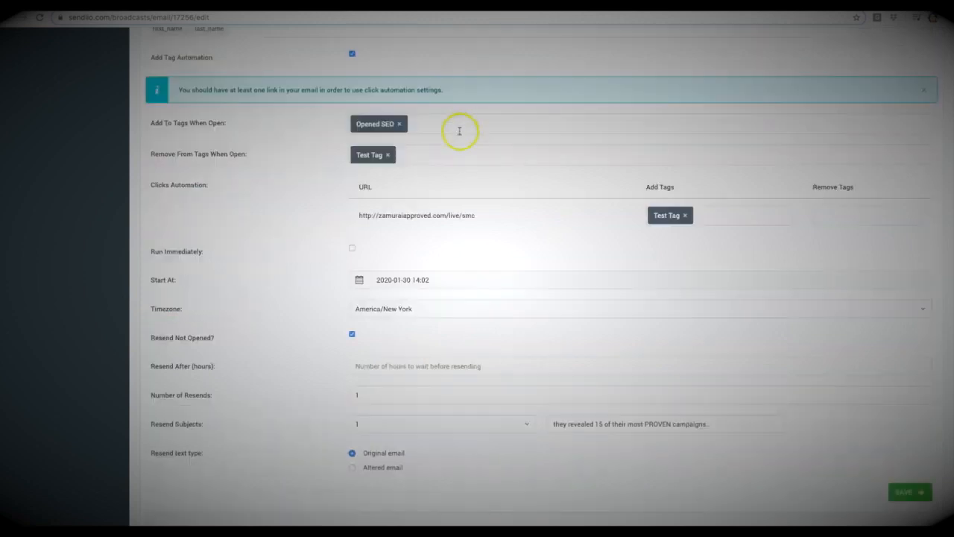
pyautogui.scroll(-1, 438, 302)
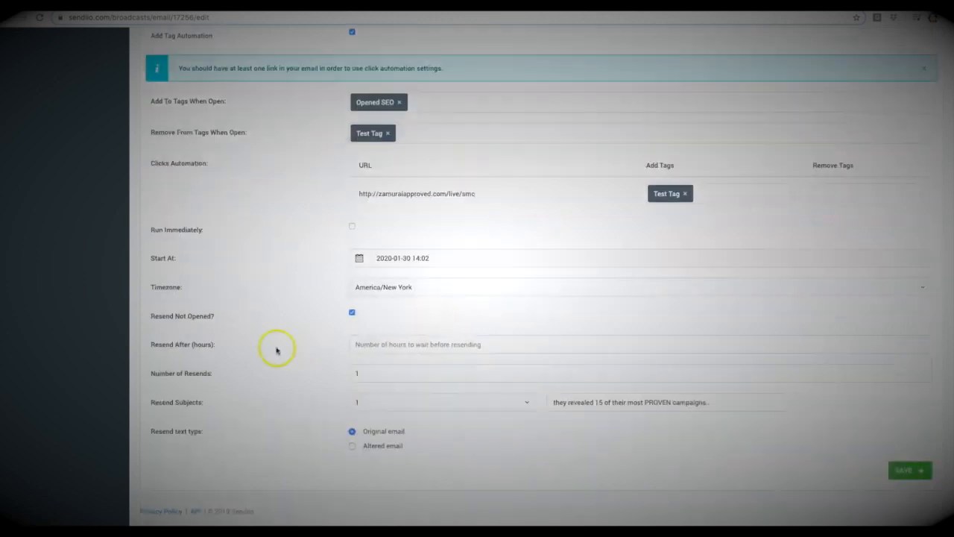
pyautogui.click(405, 347)
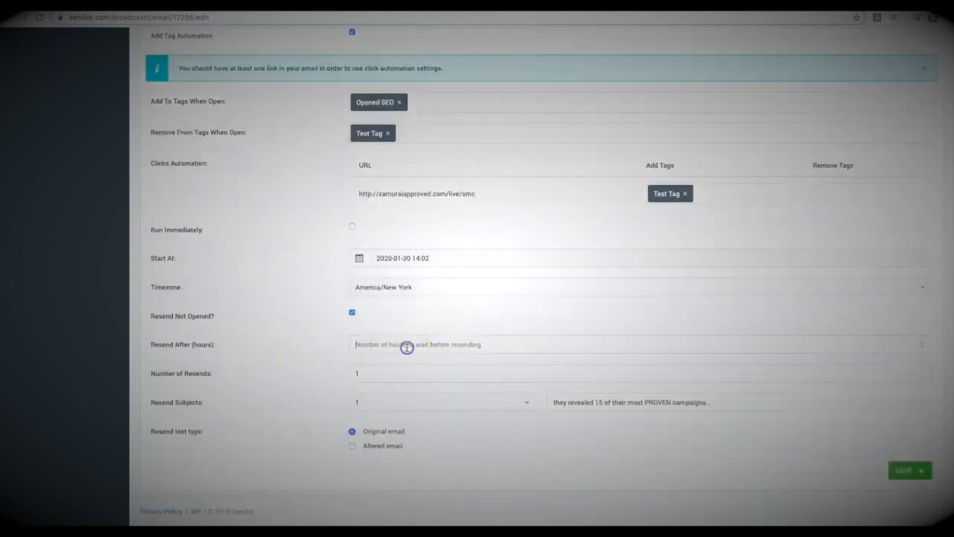
pyautogui.write('6')
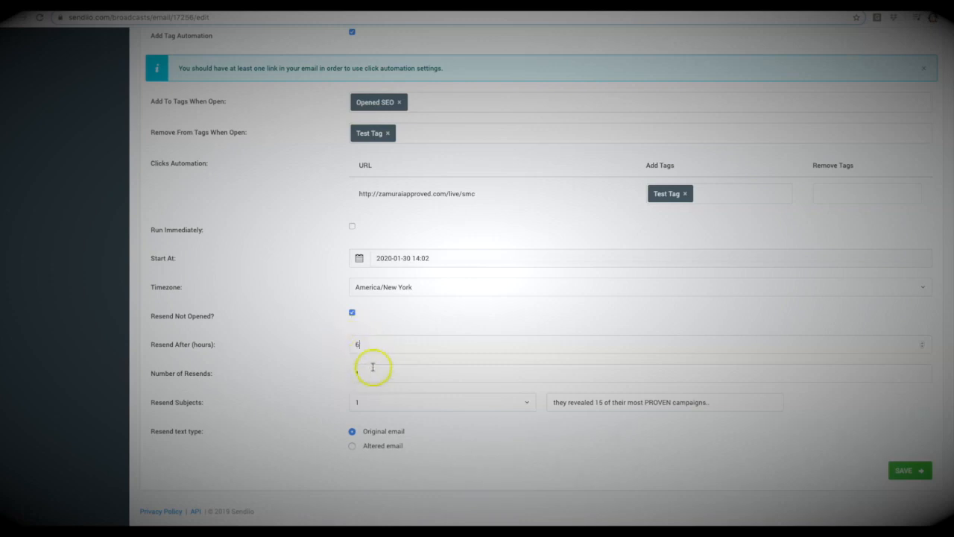
# Step: Set the number of resends to 2 and look at the numbered resend subject choices
pyautogui.click(373, 373)
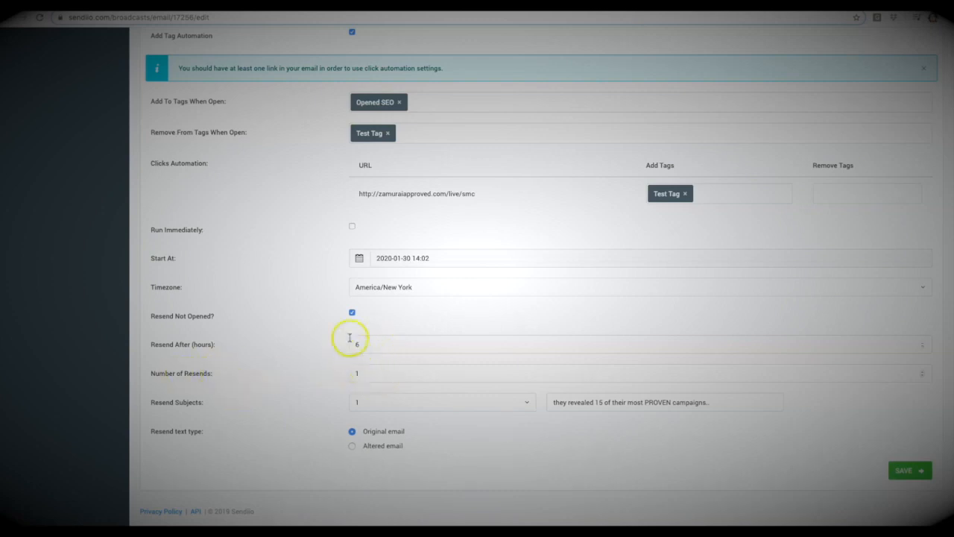
pyautogui.press('BackSpace')
pyautogui.write('2')
pyautogui.click(313, 357)
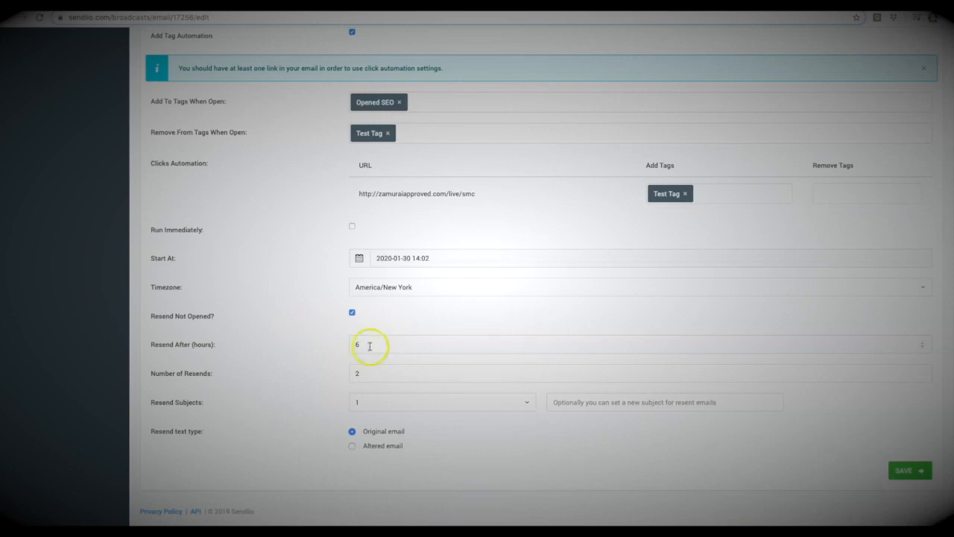
pyautogui.click(357, 372)
pyautogui.write('2')
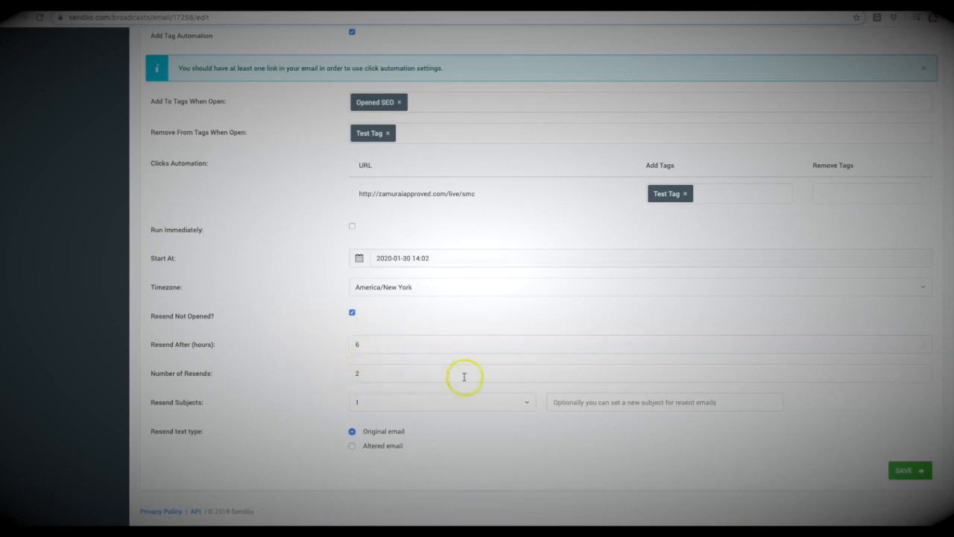
pyautogui.click(504, 402)
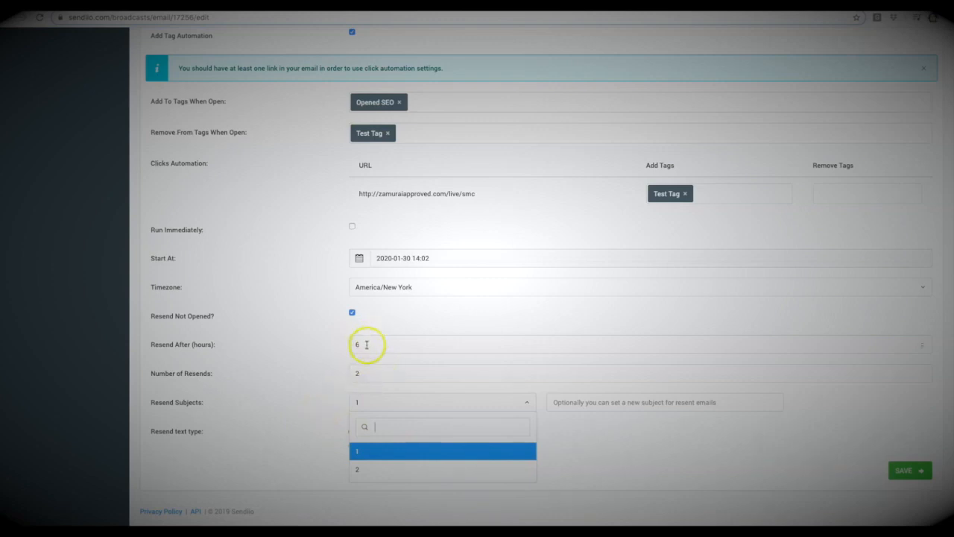
pyautogui.click(337, 355)
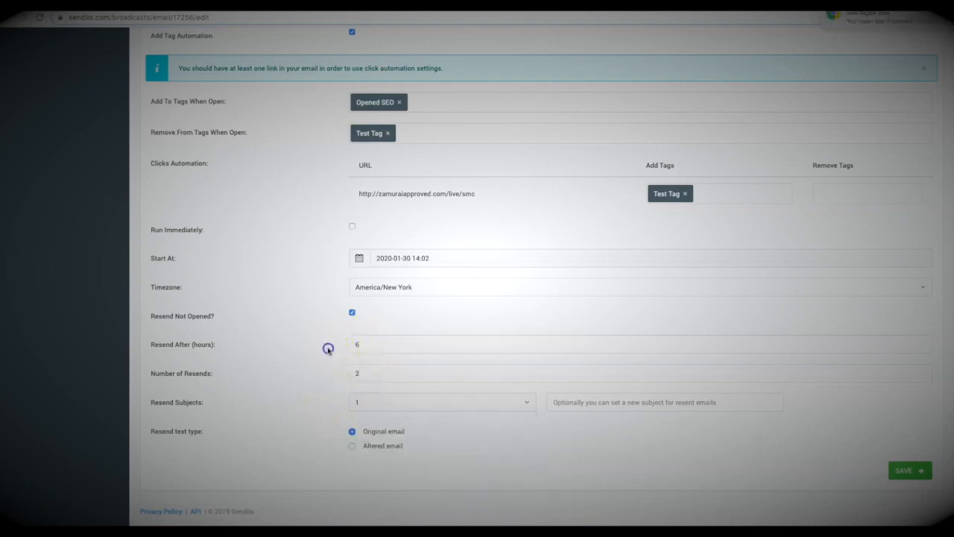
# Step: Set the resend text type to Altered email and bring its resend content editor into view
pyautogui.click(351, 445)
pyautogui.scroll(-2, 316, 373)
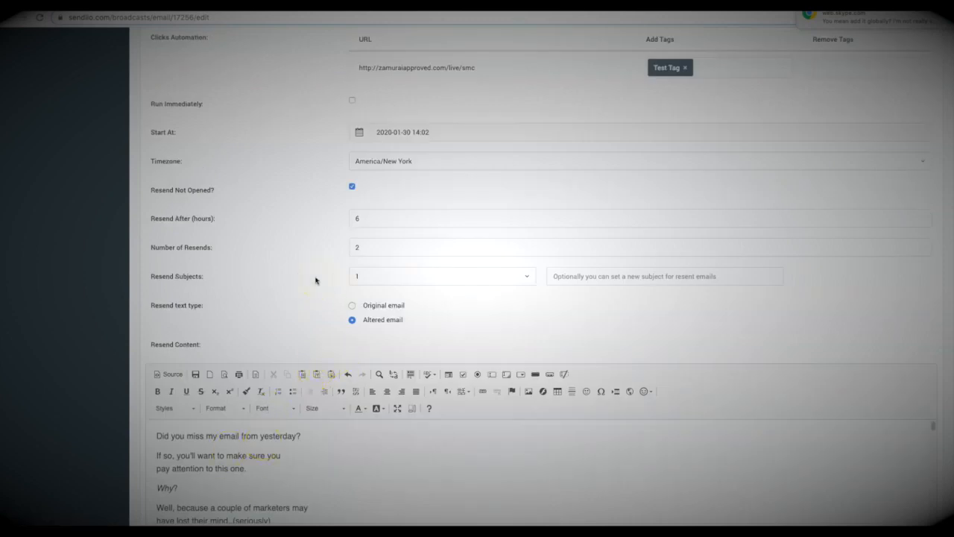
pyautogui.scroll(-1, 323, 279)
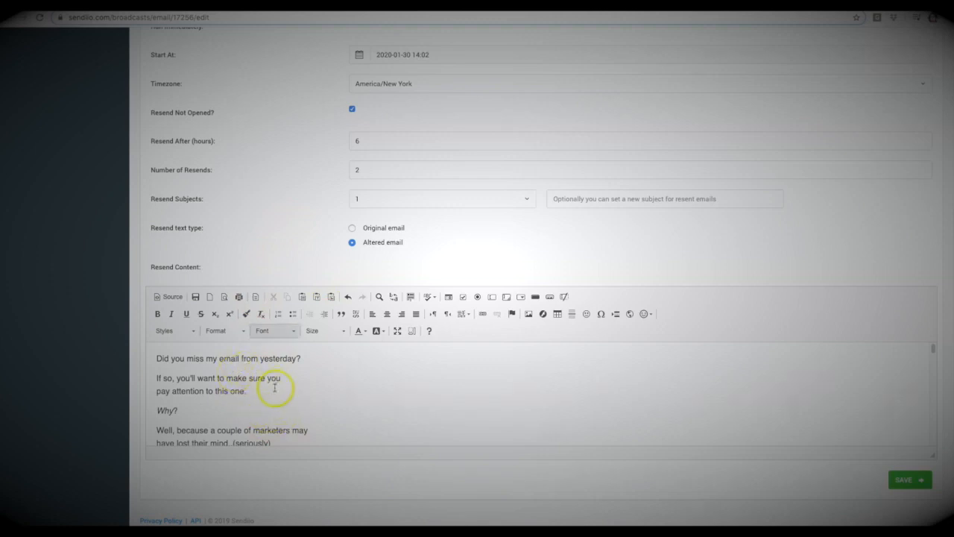
pyautogui.scroll(1, 274, 388)
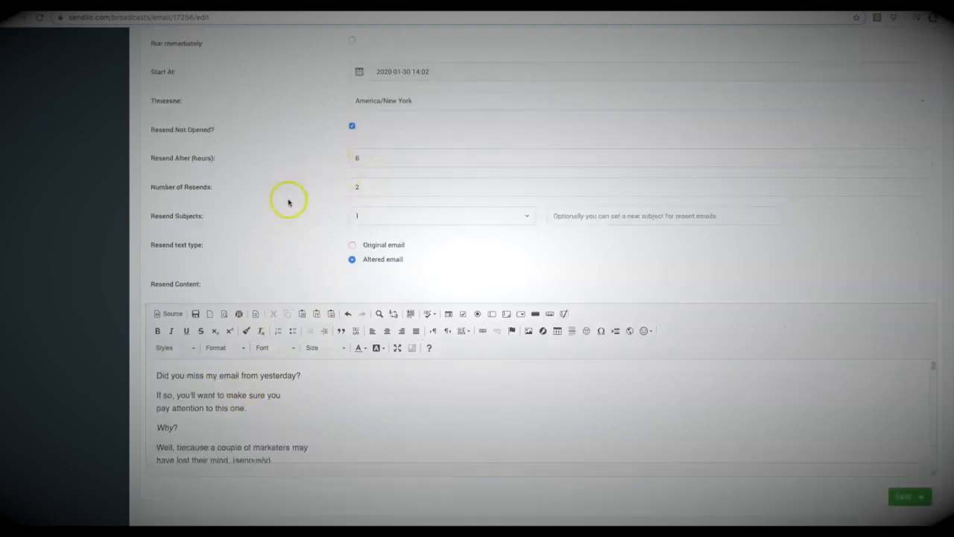
pyautogui.scroll(3, 288, 203)
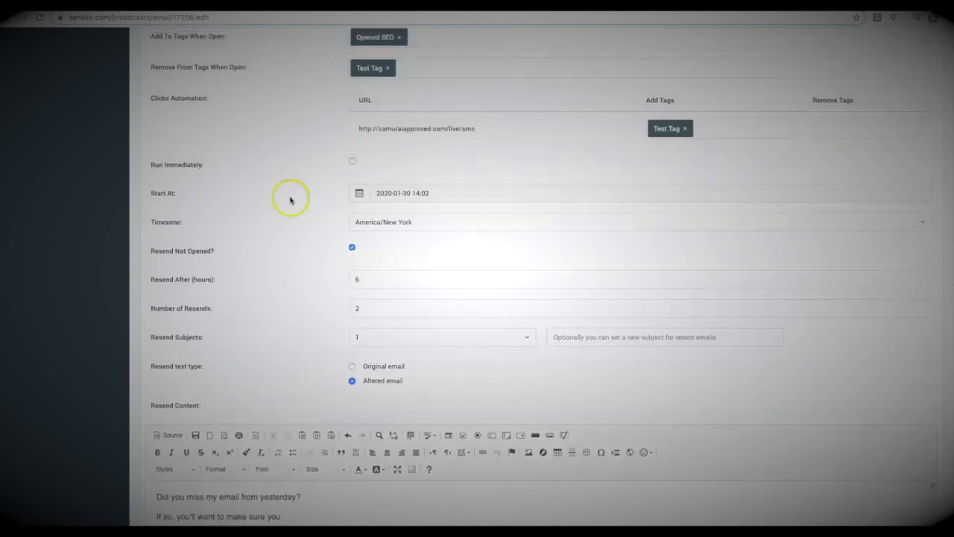
pyautogui.scroll(-4, 340, 276)
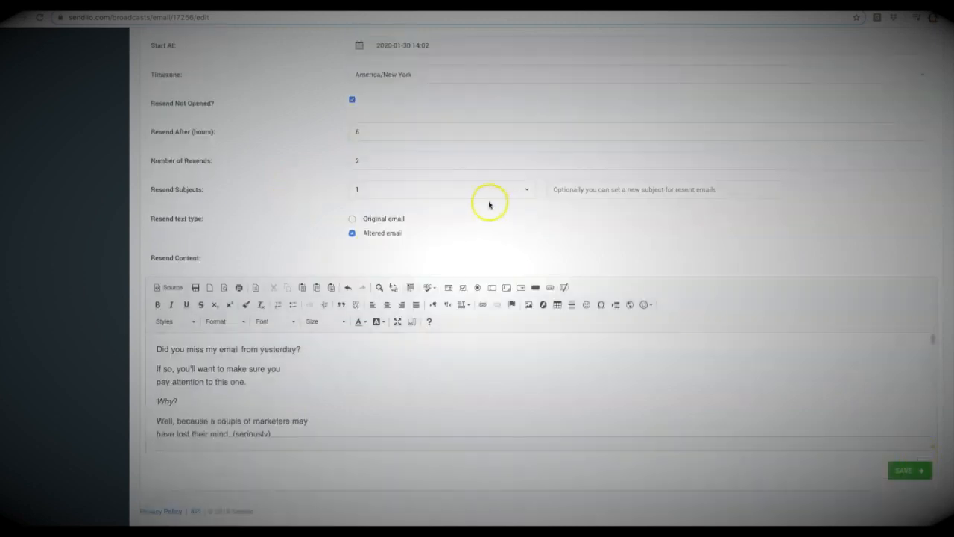
pyautogui.scroll(7, 478, 223)
pyautogui.click(419, 332)
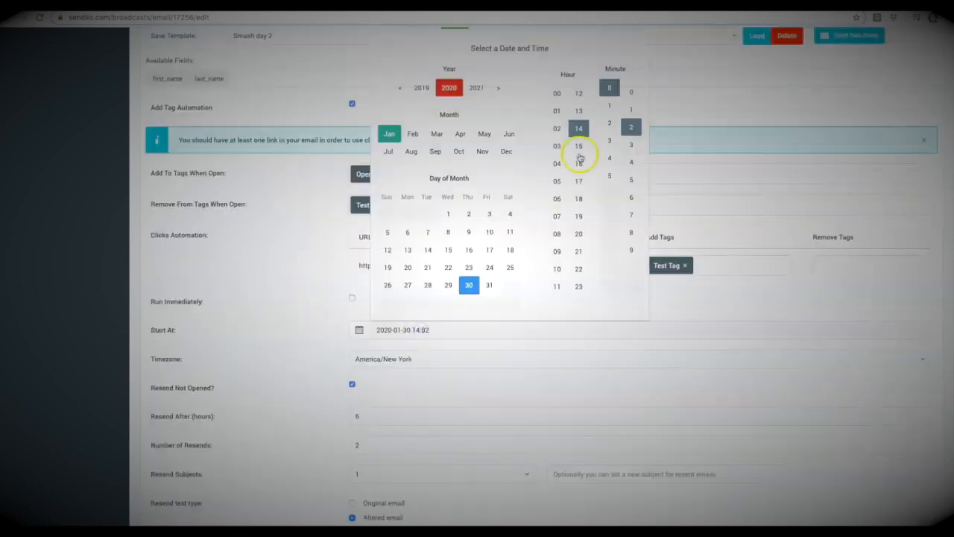
pyautogui.click(609, 158)
pyautogui.click(632, 180)
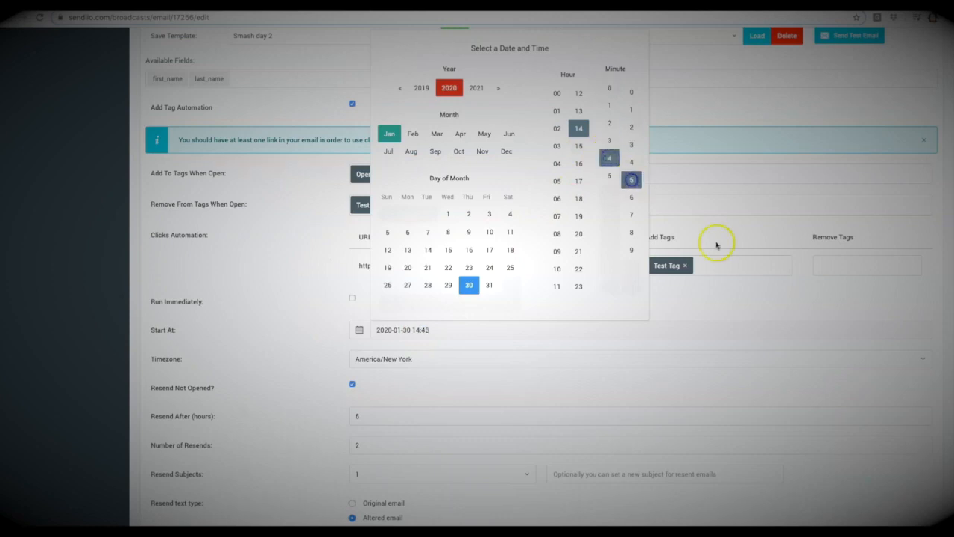
pyautogui.click(758, 305)
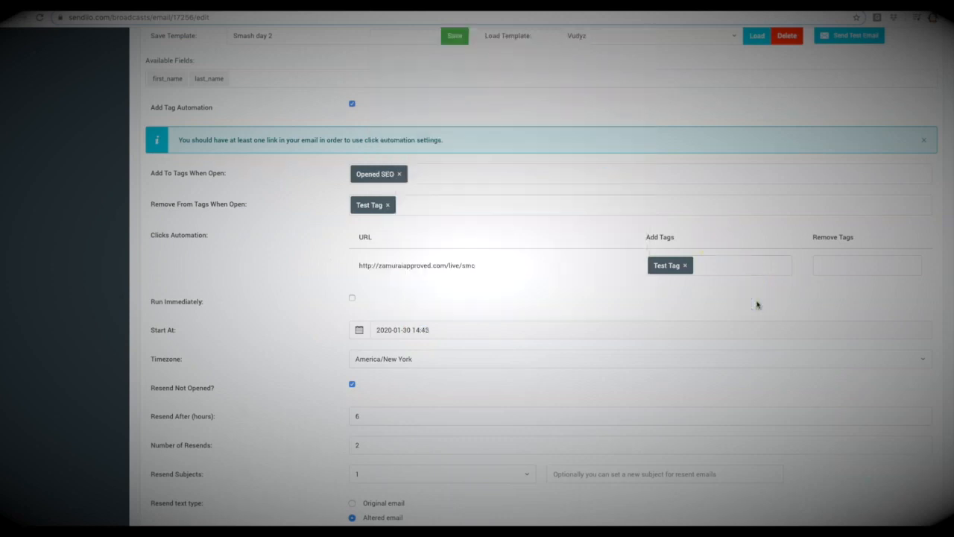
# Step: Save the Smash 2 broadcast with its scheduling and resend settings
pyautogui.scroll(-4, 756, 304)
pyautogui.scroll(-1, 805, 370)
pyautogui.click(915, 475)
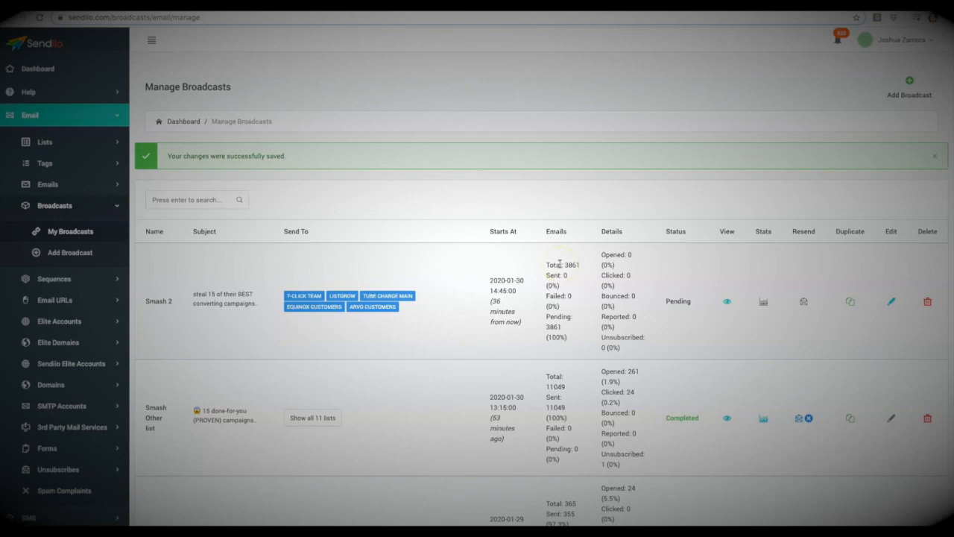
# Step: Open the stats of the completed Smash Other list broadcast and review its overall totals and All Emails chart
pyautogui.scroll(-1, 562, 256)
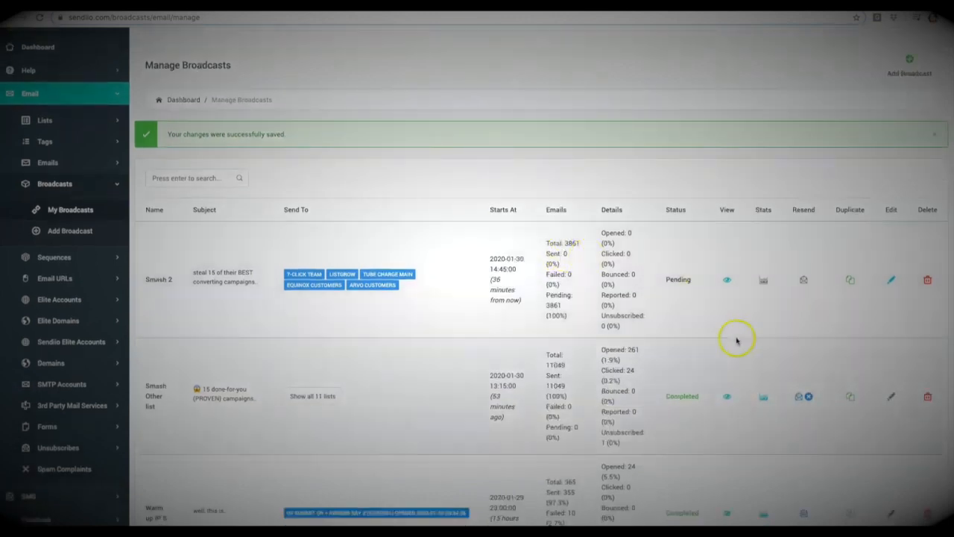
pyautogui.click(763, 397)
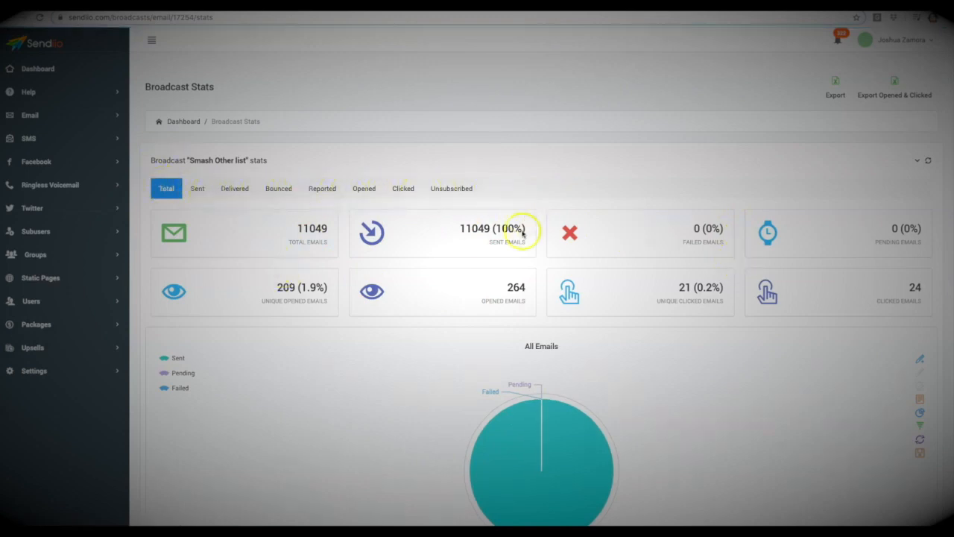
pyautogui.scroll(-2, 539, 189)
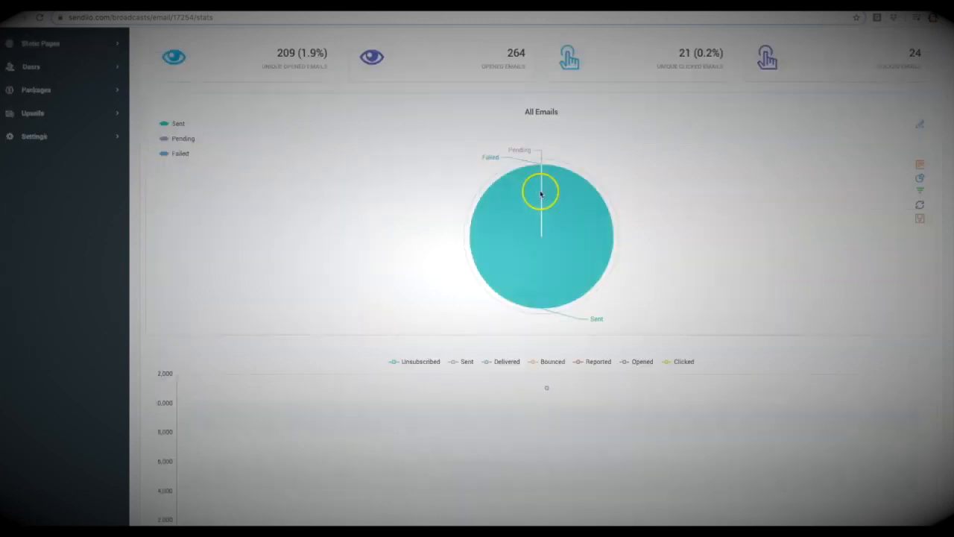
pyautogui.scroll(2, 540, 191)
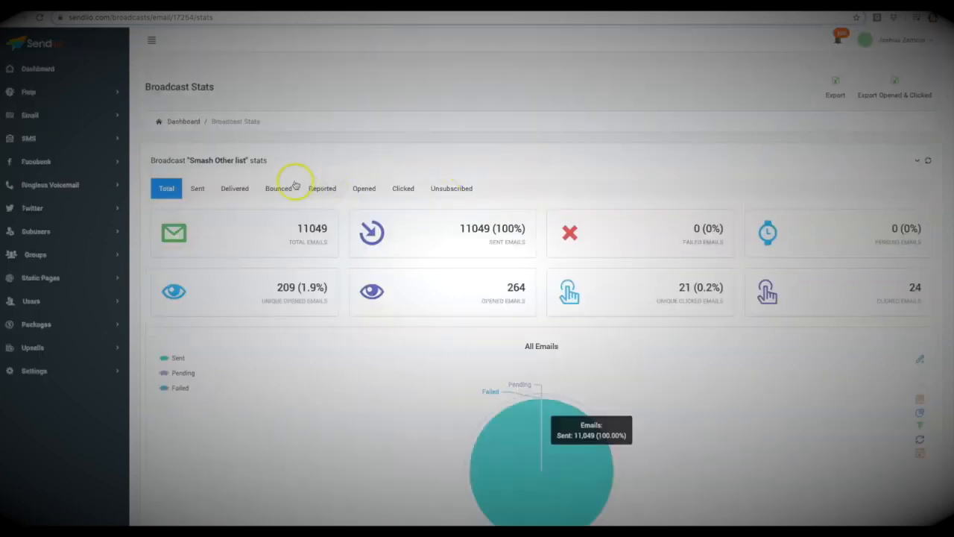
# Step: Examine the opened-email stats of the Smash Other list broadcast, including the options for emailing openers and non-openers
pyautogui.click(363, 188)
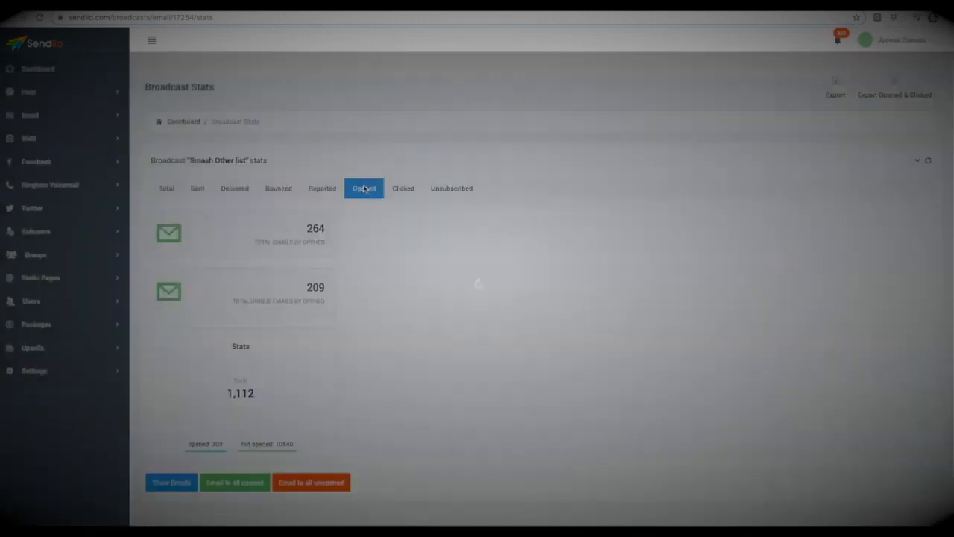
pyautogui.scroll(-1, 264, 401)
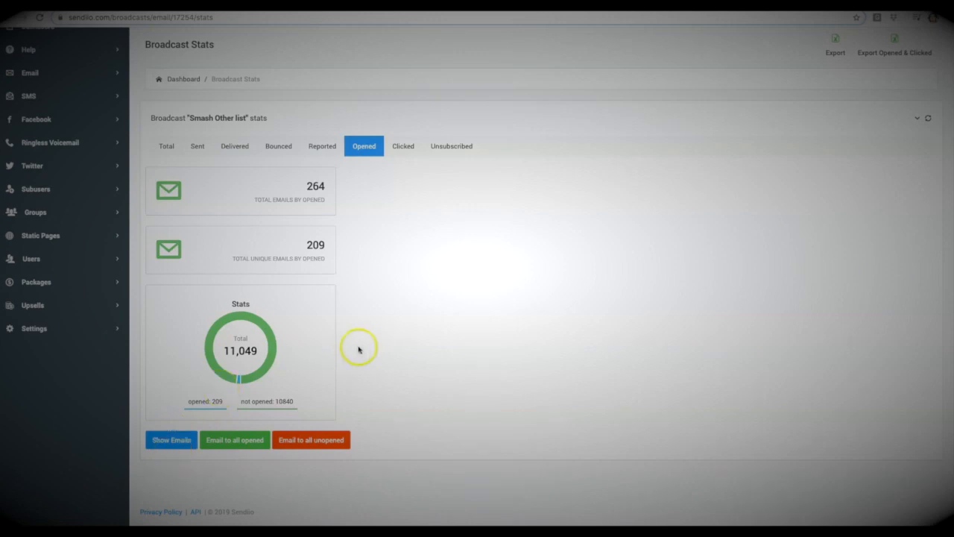
pyautogui.scroll(1, 365, 280)
pyautogui.scroll(2, 365, 280)
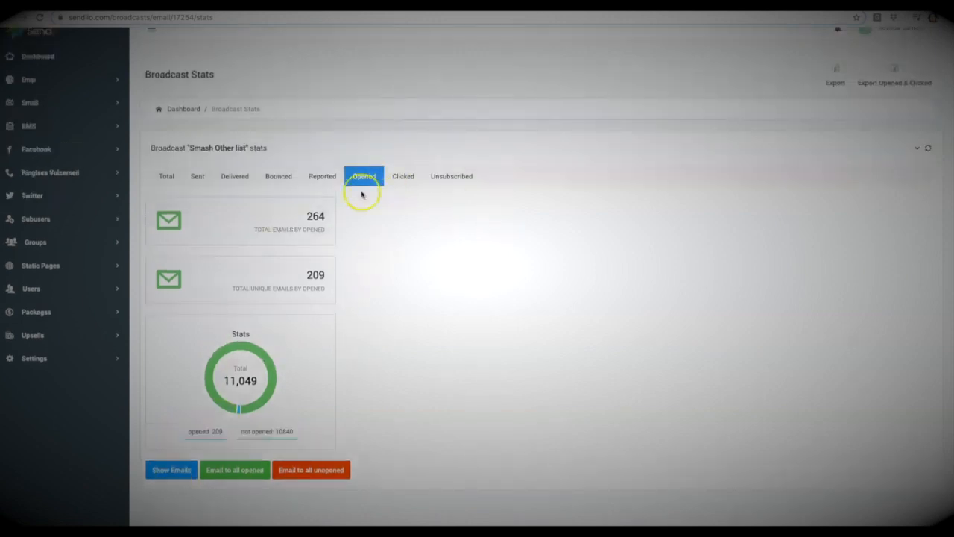
pyautogui.scroll(1, 224, 186)
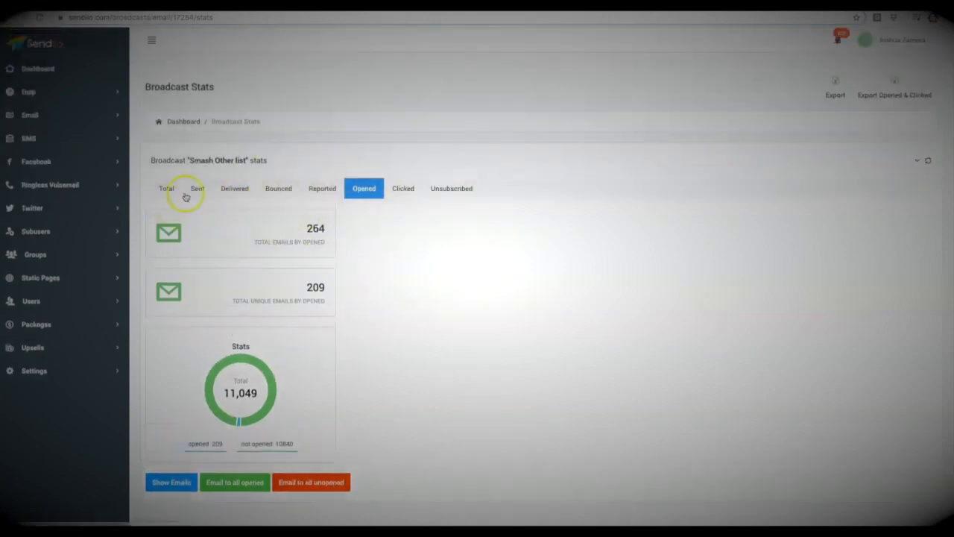
# Step: Return to the list of email broadcasts, view the web version of Smash 2 with its address, and go back to the list
pyautogui.click(37, 115)
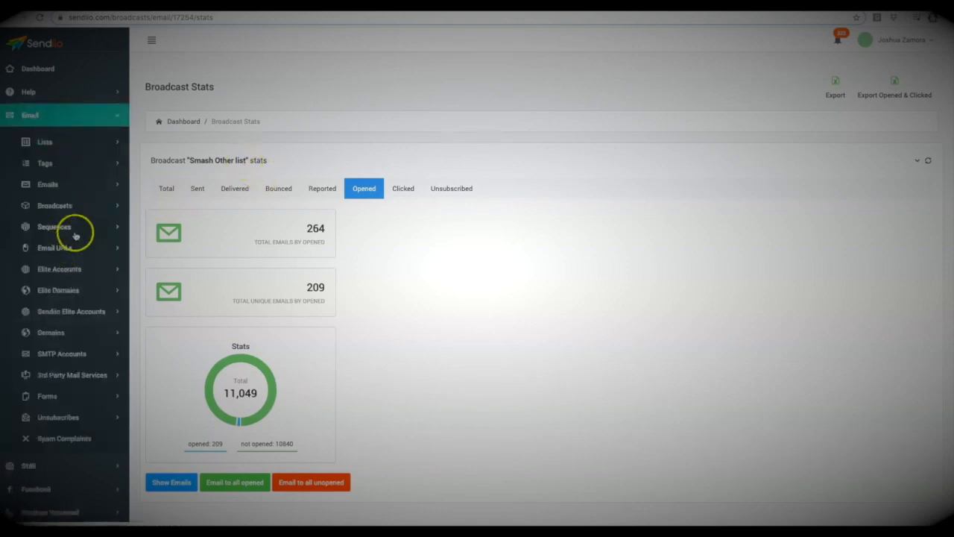
pyautogui.click(58, 206)
pyautogui.click(69, 230)
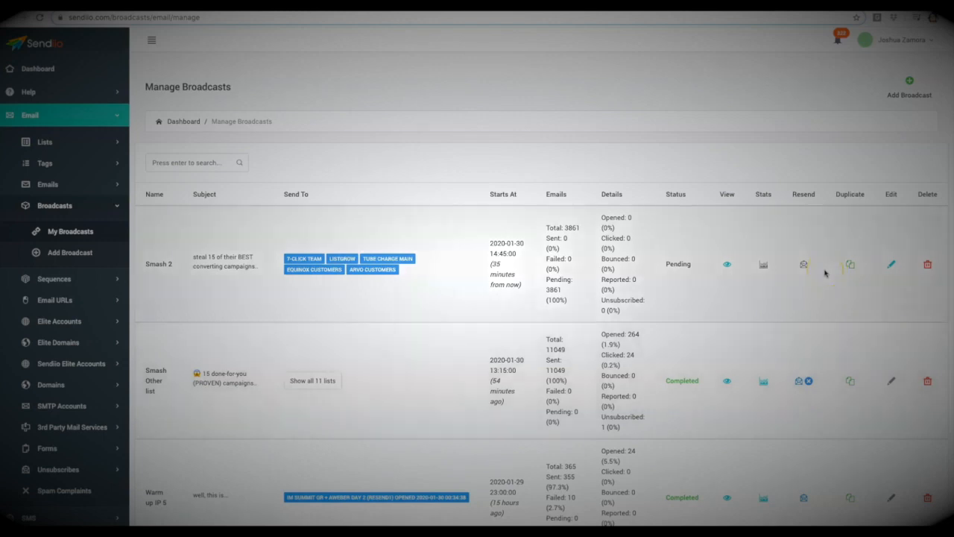
pyautogui.click(727, 263)
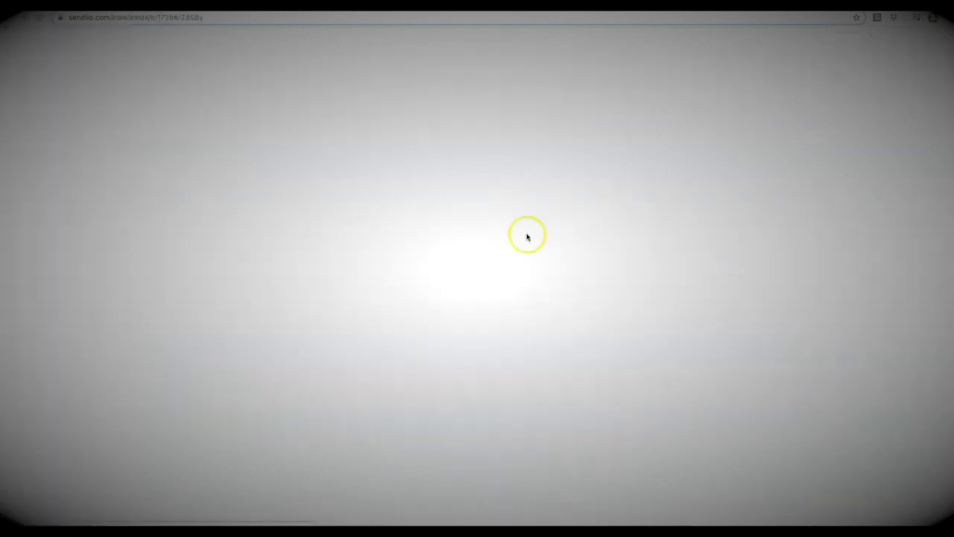
pyautogui.click(185, 17)
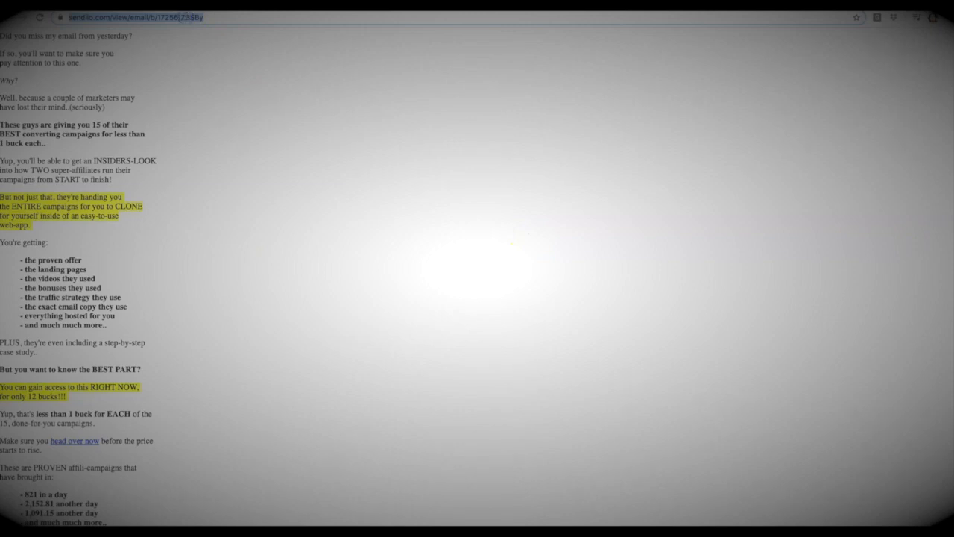
pyautogui.click(182, 18)
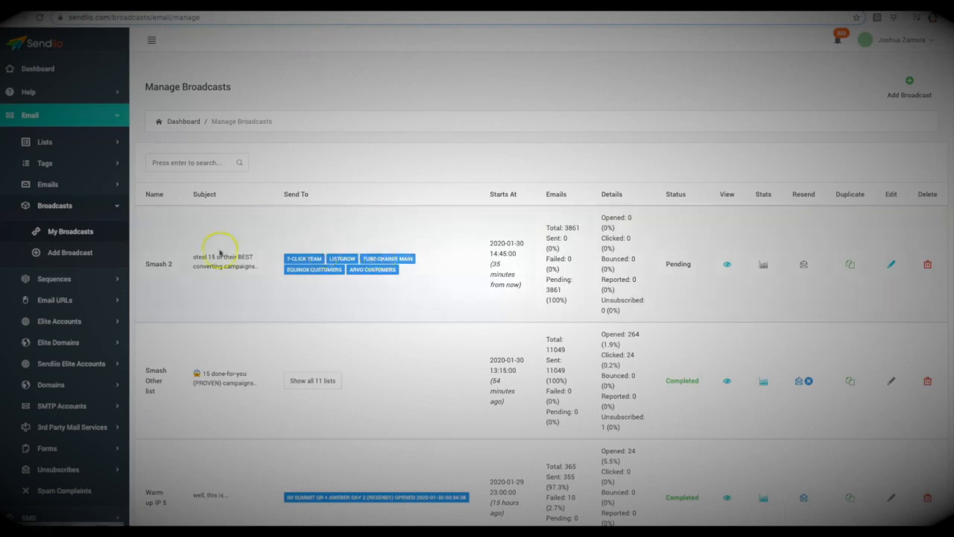
# Step: Open the list of email URLs used in the broadcasts
pyautogui.scroll(-1, 216, 254)
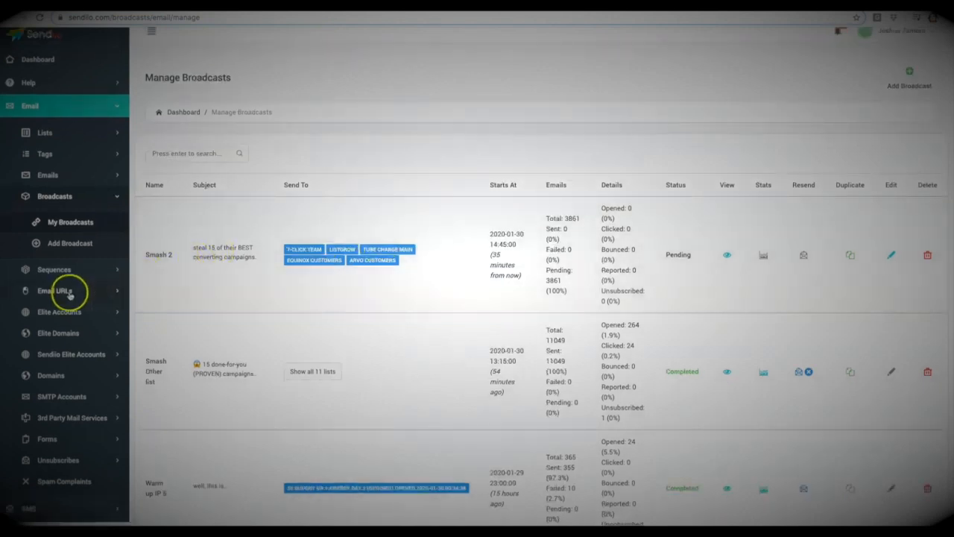
pyautogui.click(66, 291)
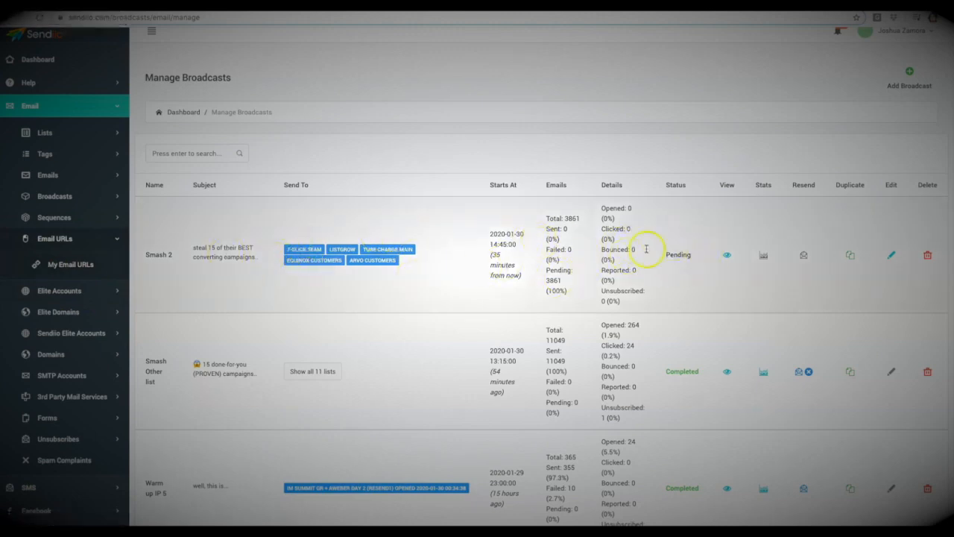
pyautogui.click(79, 267)
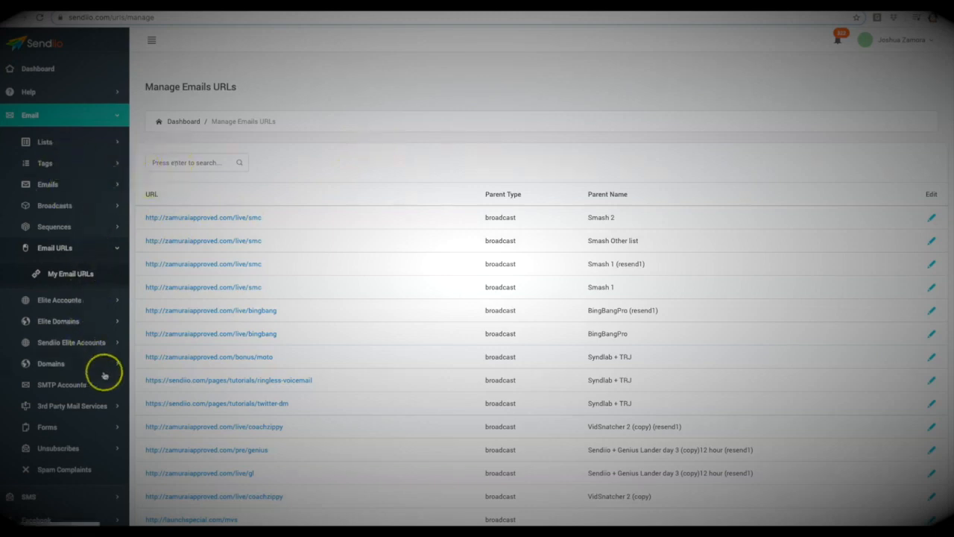
pyautogui.click(66, 430)
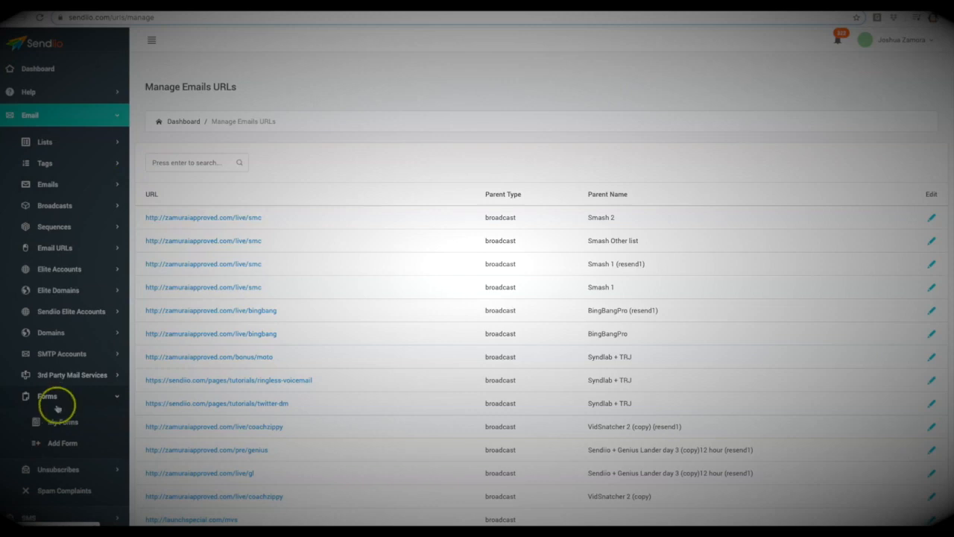
pyautogui.click(68, 400)
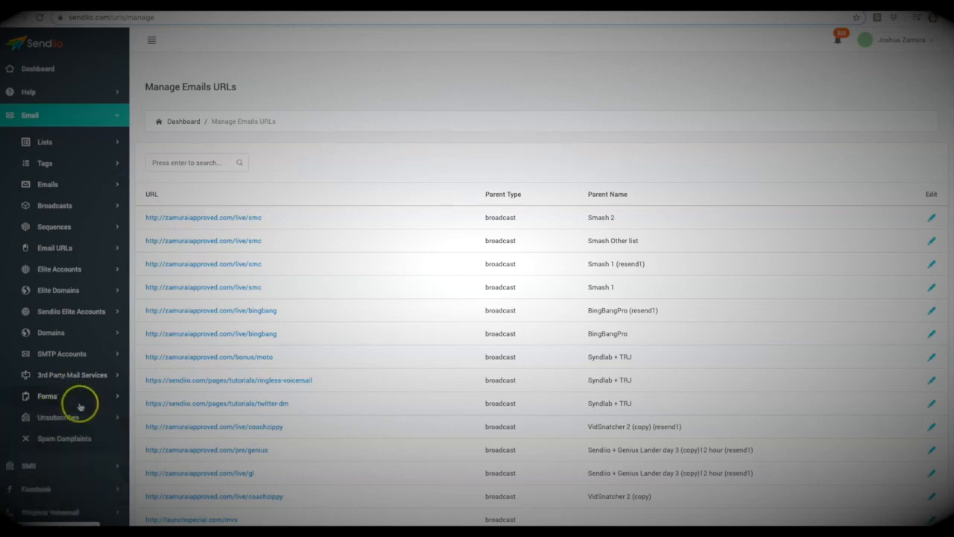